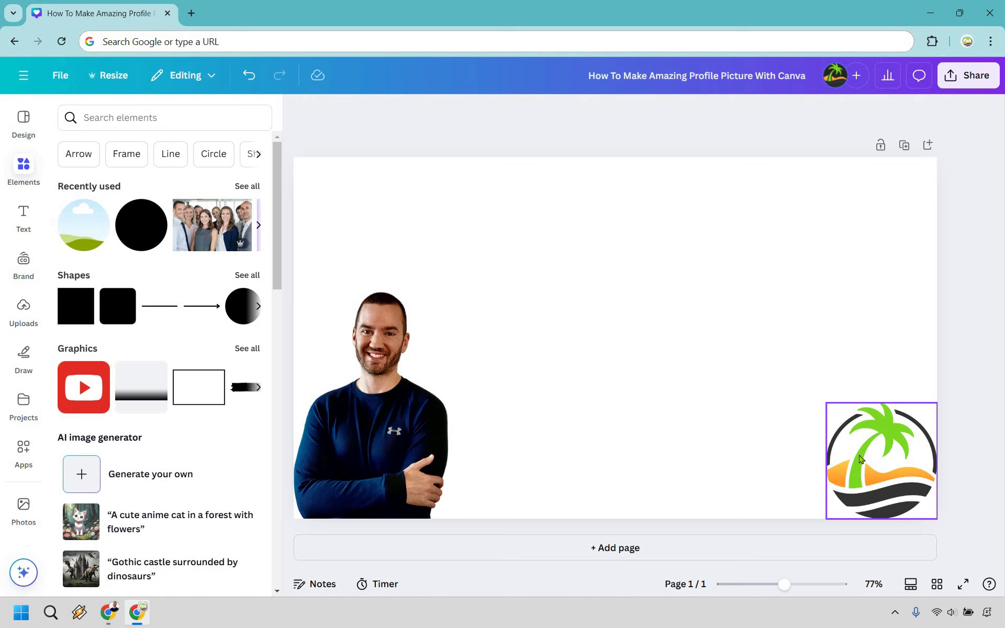
Search Elements for 'frame' and place two overlapping circle frames at the page centre.
{"action": "left_click", "coordinate": [13, 168]}
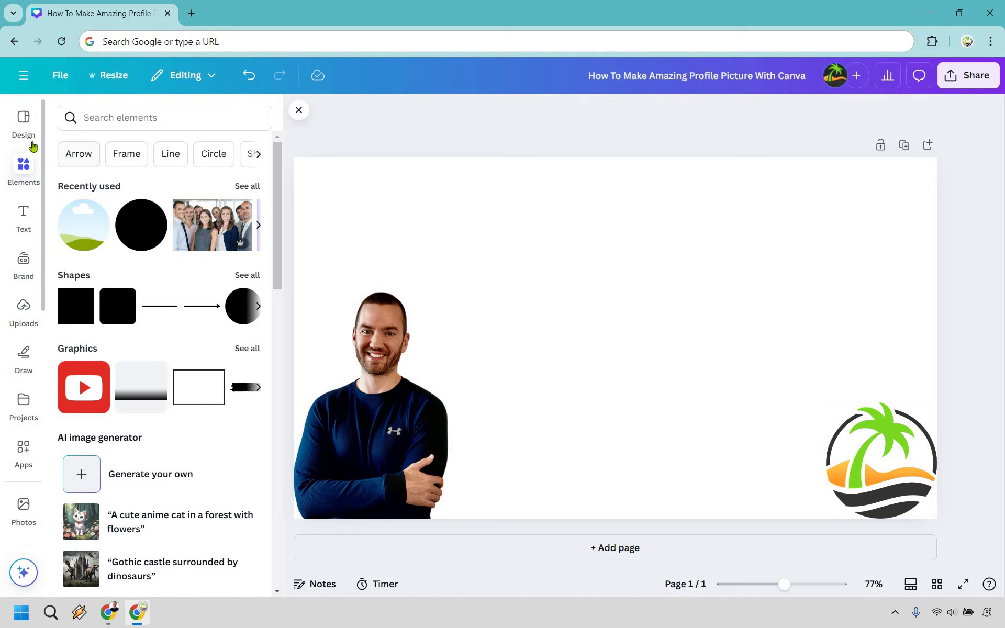
{"action": "left_click", "coordinate": [122, 119]}
{"action": "type", "text": "frame"}
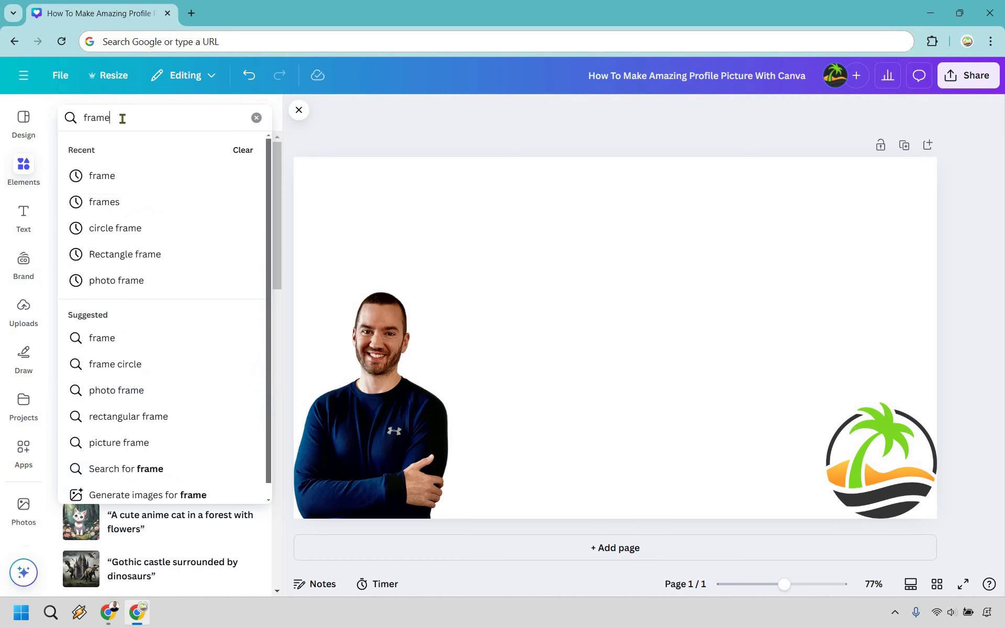
{"action": "key", "text": "Return"}
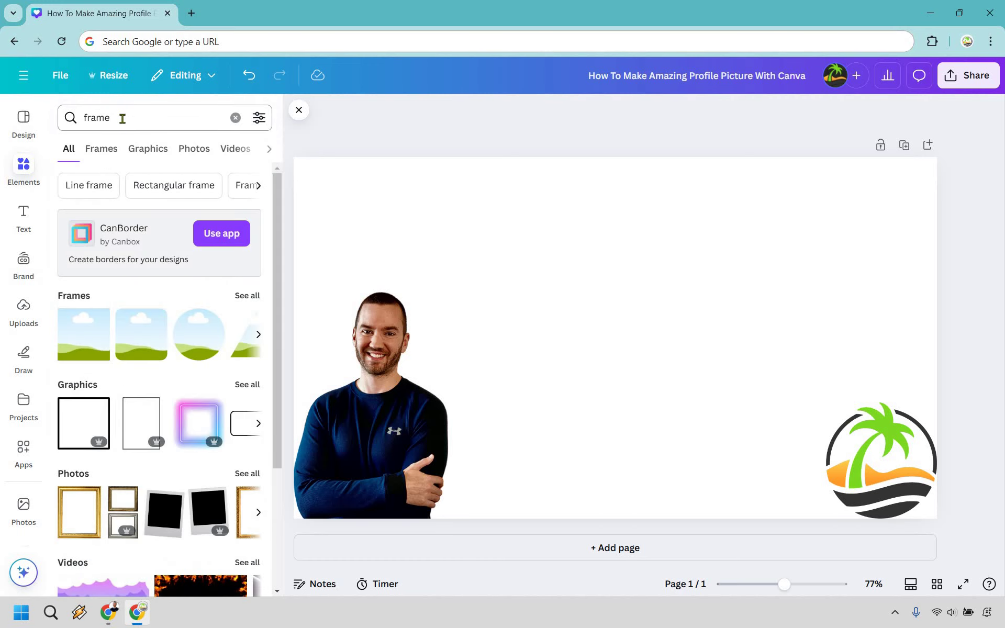
{"action": "left_click", "coordinate": [193, 340]}
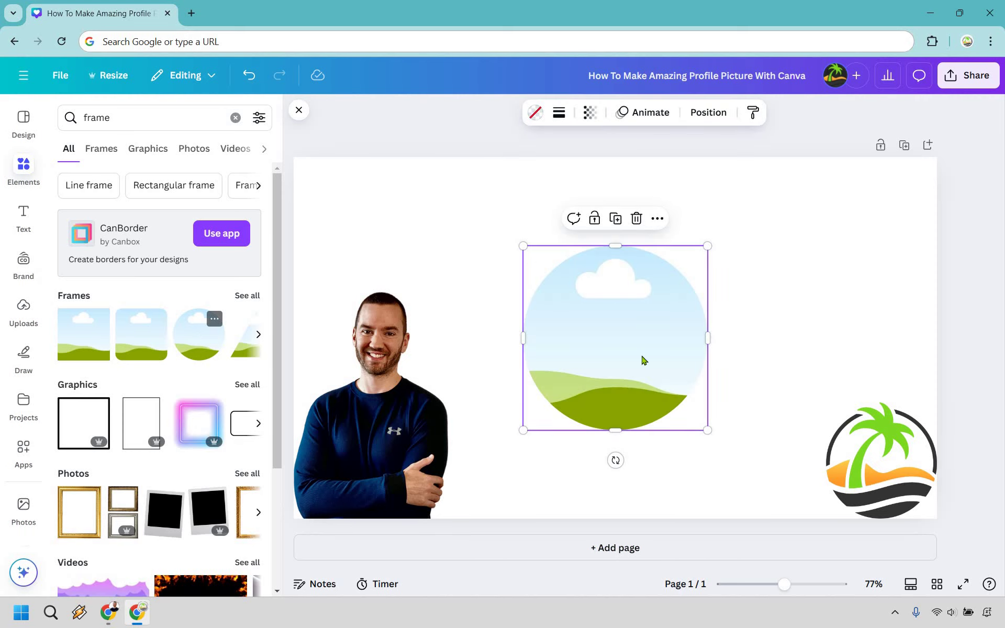
{"action": "left_click_drag", "start_coordinate": [649, 343], "coordinate": [740, 329]}
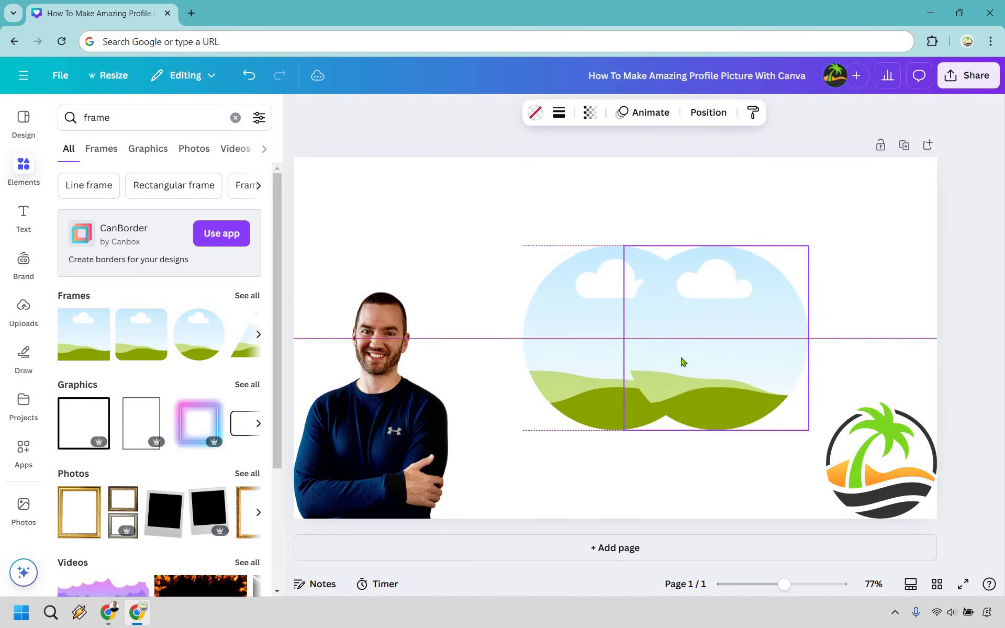
{"action": "left_click", "coordinate": [556, 338]}
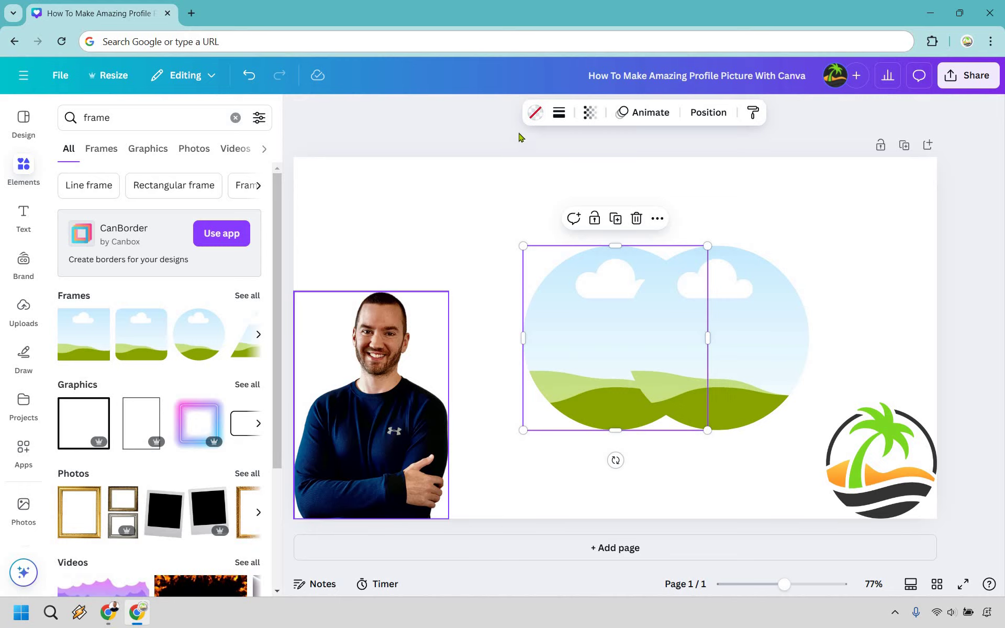
Fill the left circle frame with green and snap the sky circle exactly over it.
{"action": "left_click", "coordinate": [535, 114]}
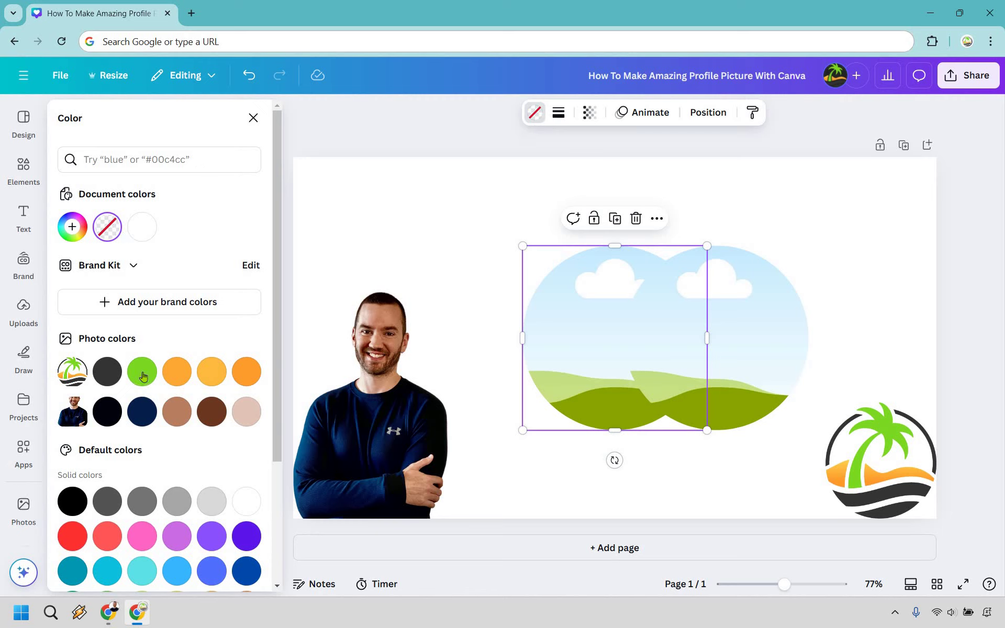
{"action": "left_click", "coordinate": [143, 376]}
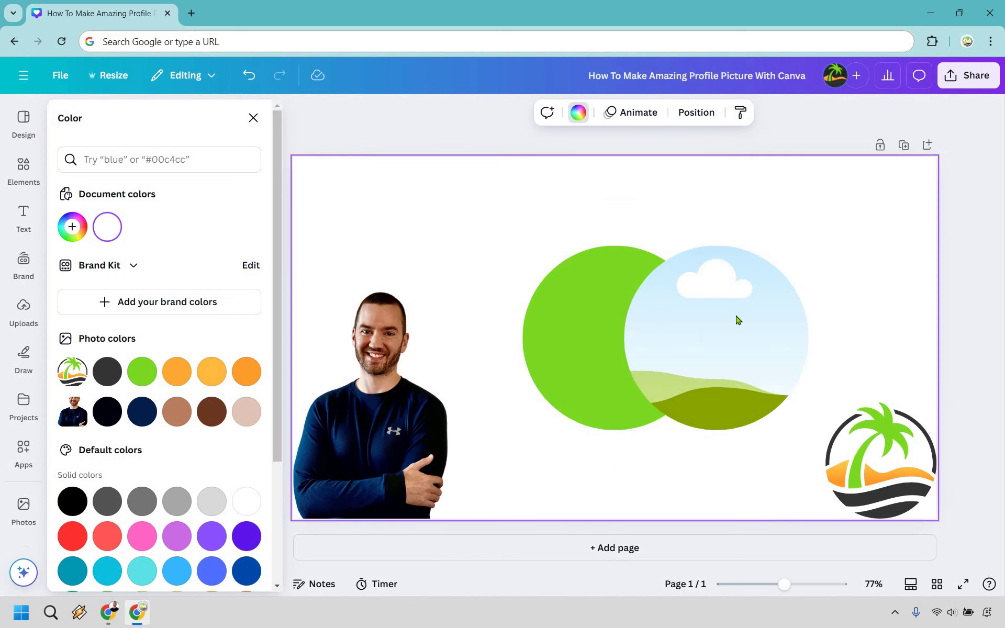
{"action": "left_click", "coordinate": [691, 314]}
{"action": "left_click_drag", "start_coordinate": [677, 314], "coordinate": [644, 318]}
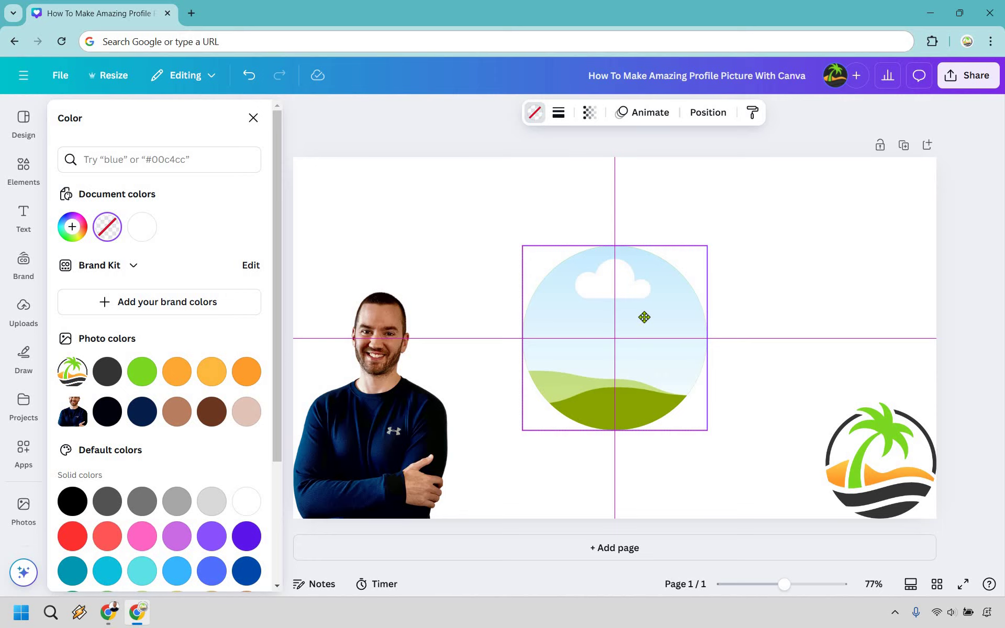
{"action": "left_click_drag", "start_coordinate": [645, 317], "coordinate": [645, 317]}
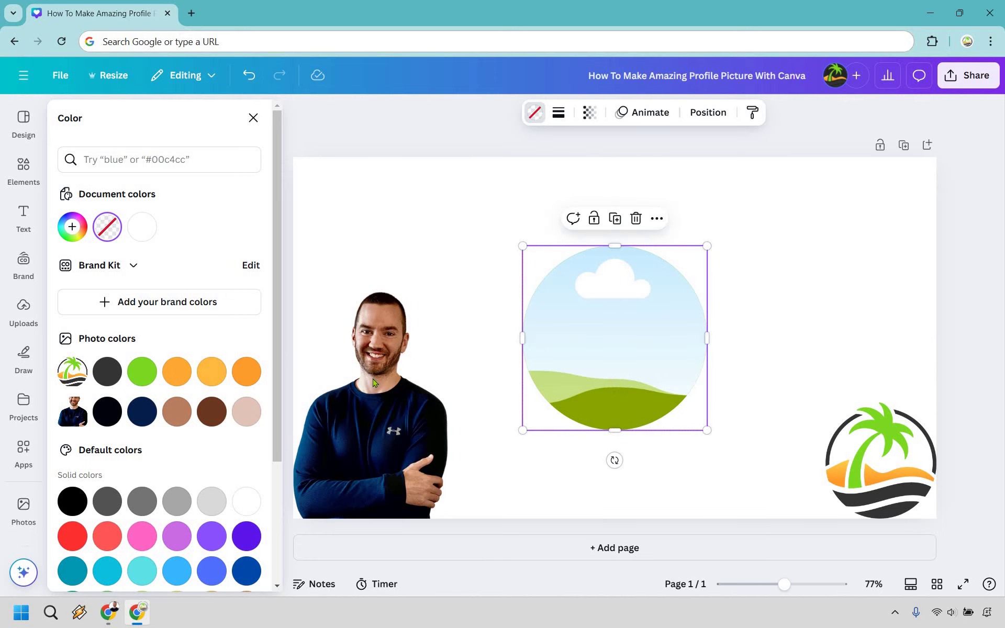
Cut the man out of his portrait photo with BG Remover.
{"action": "left_click", "coordinate": [374, 398]}
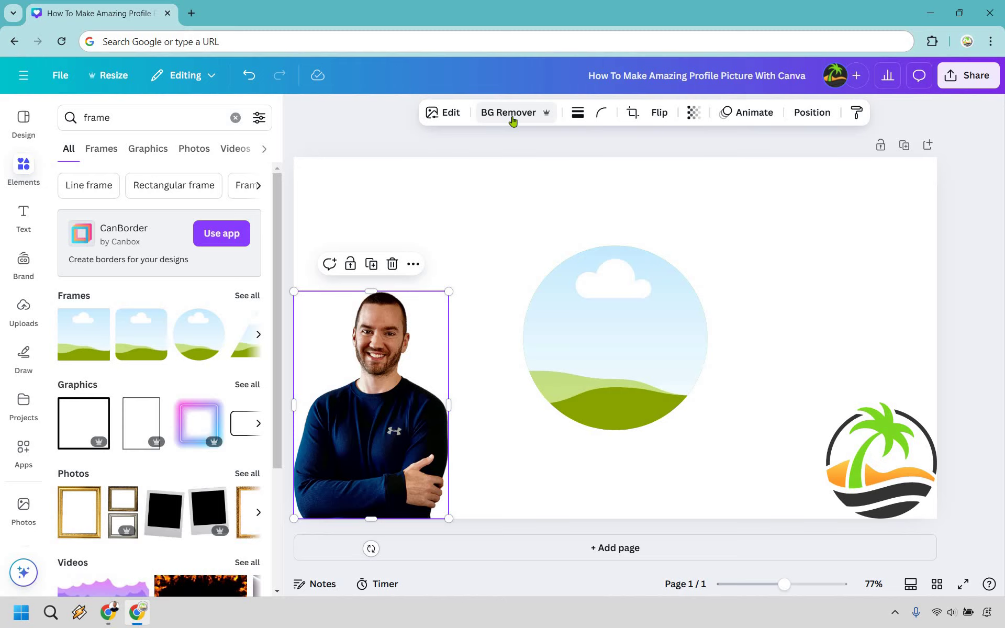
{"action": "left_click", "coordinate": [513, 120]}
Duplicate the man's cutout photo and drop the original into the circle frame.
{"action": "right_click", "coordinate": [365, 417]}
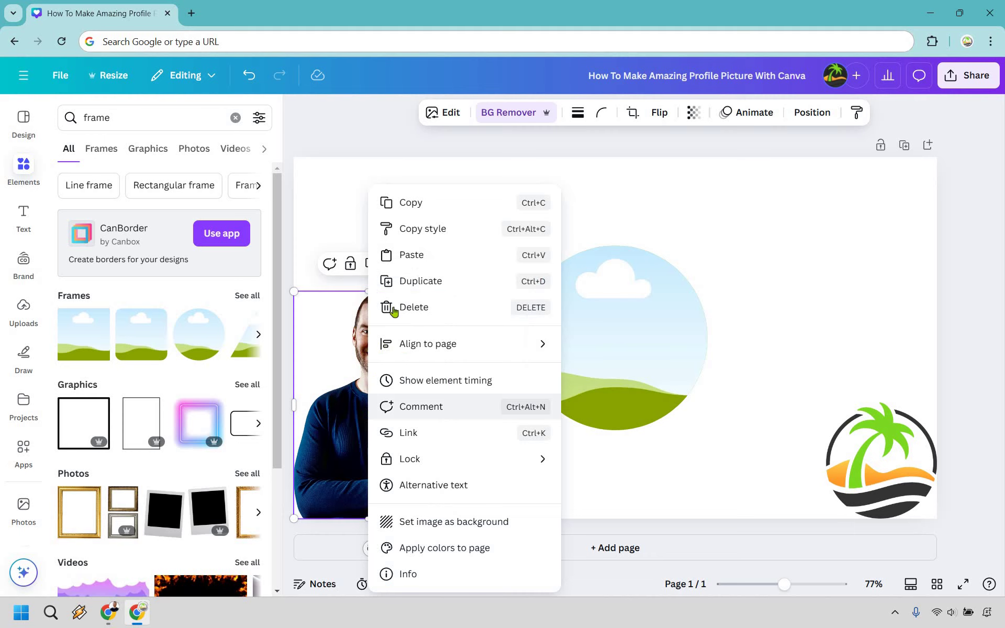
{"action": "left_click", "coordinate": [410, 281]}
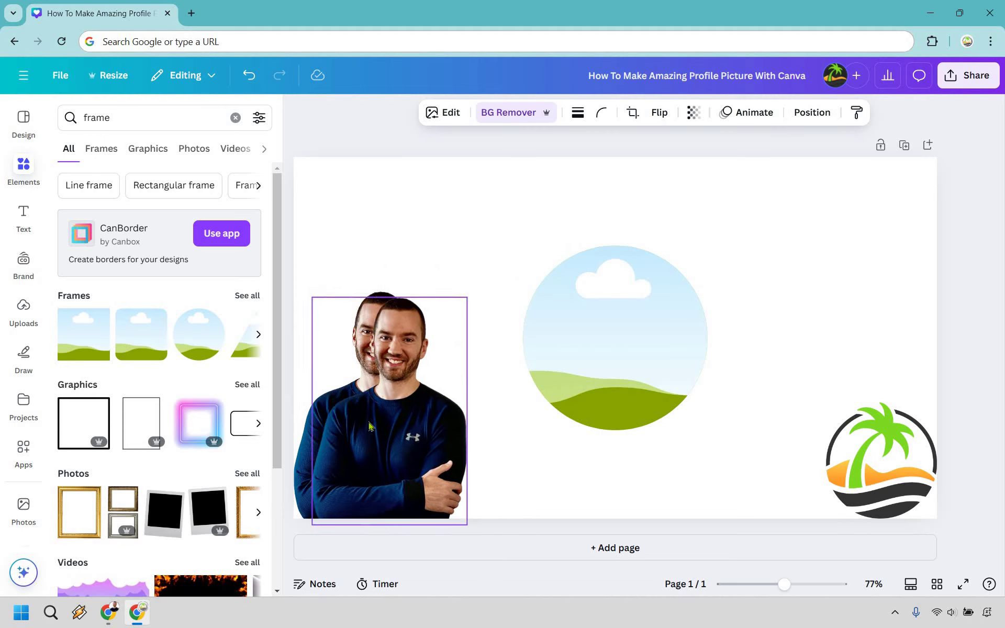
{"action": "left_click", "coordinate": [307, 435]}
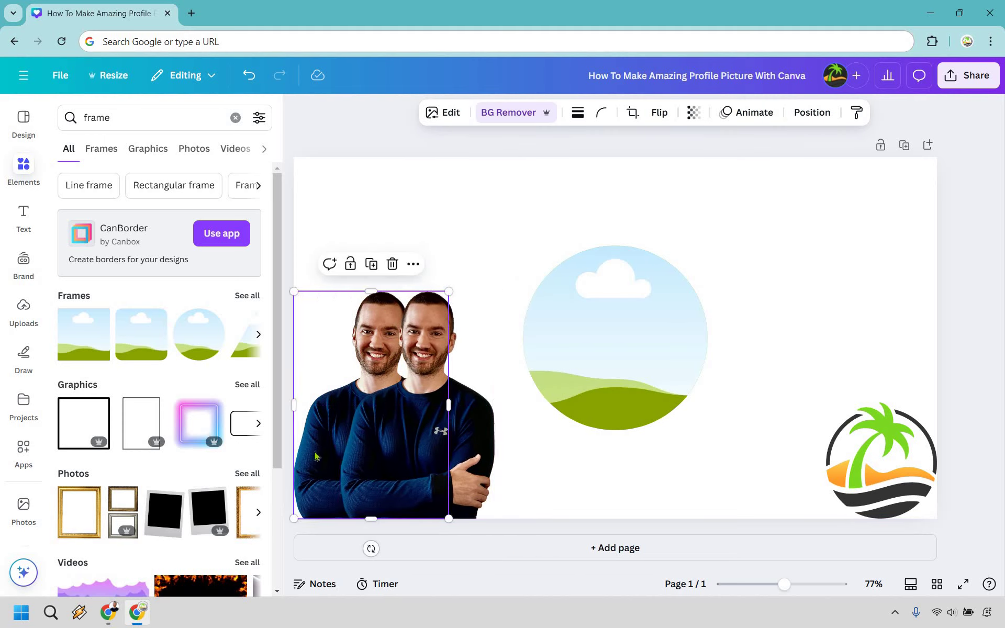
{"action": "left_click_drag", "start_coordinate": [316, 457], "coordinate": [571, 392]}
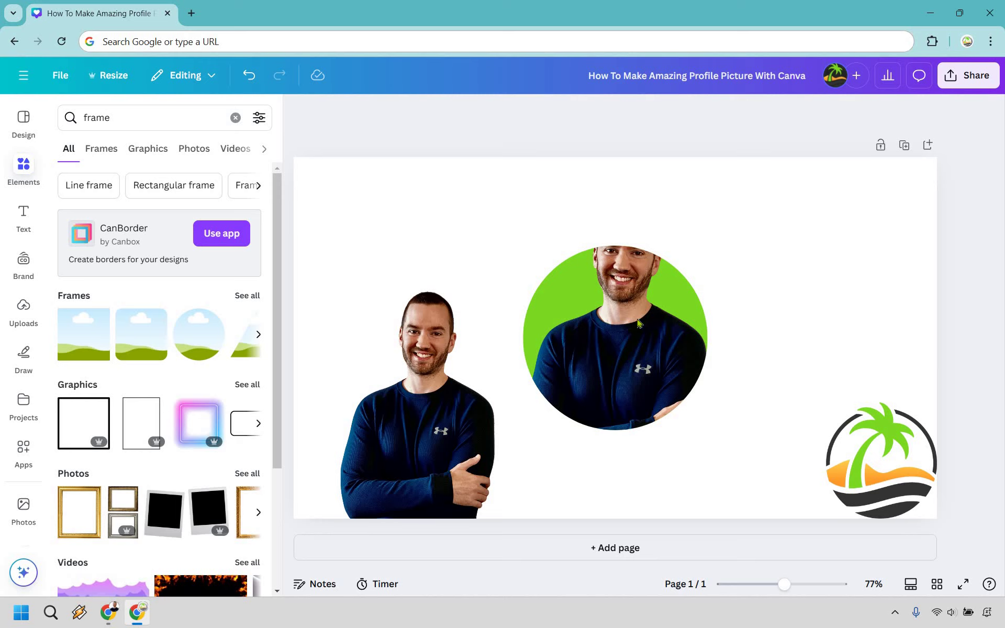
Lock the photo inside the circle, then undo the lock.
{"action": "left_click", "coordinate": [607, 267]}
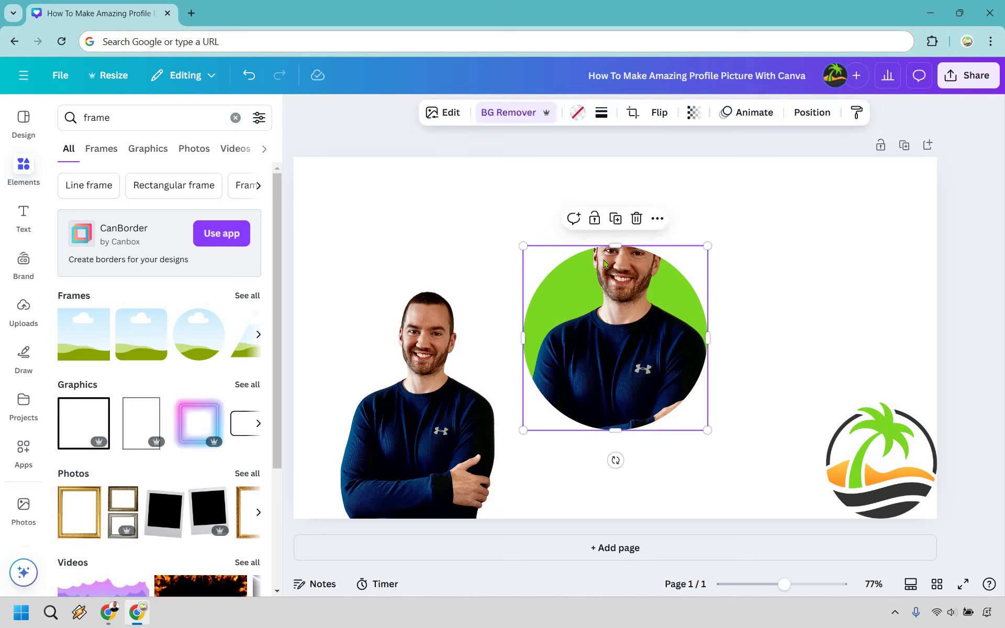
{"action": "left_click", "coordinate": [594, 222]}
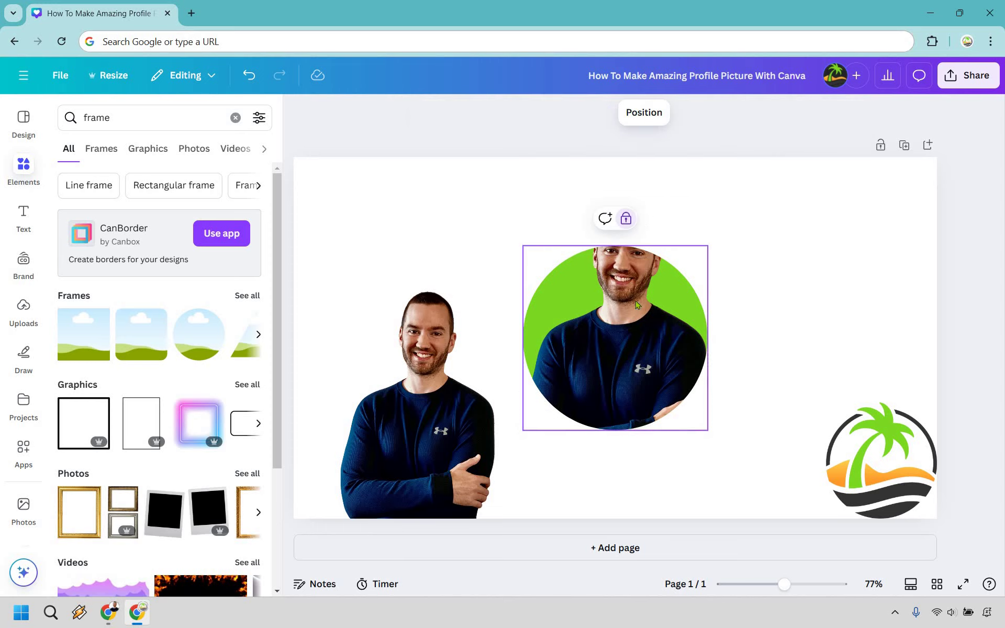
{"action": "left_click", "coordinate": [608, 292]}
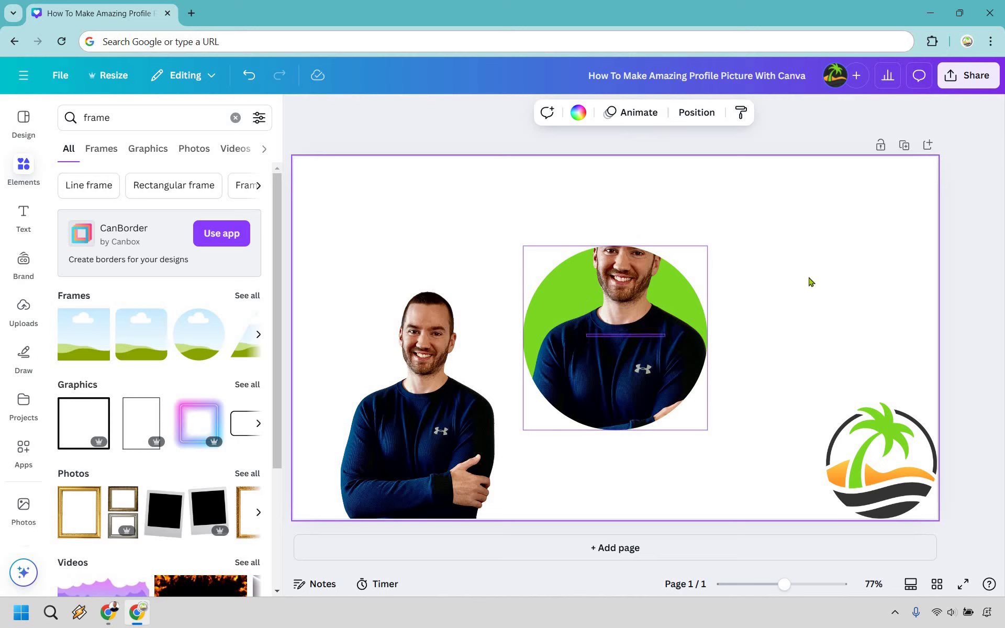
{"action": "key", "text": "ctrl+z"}
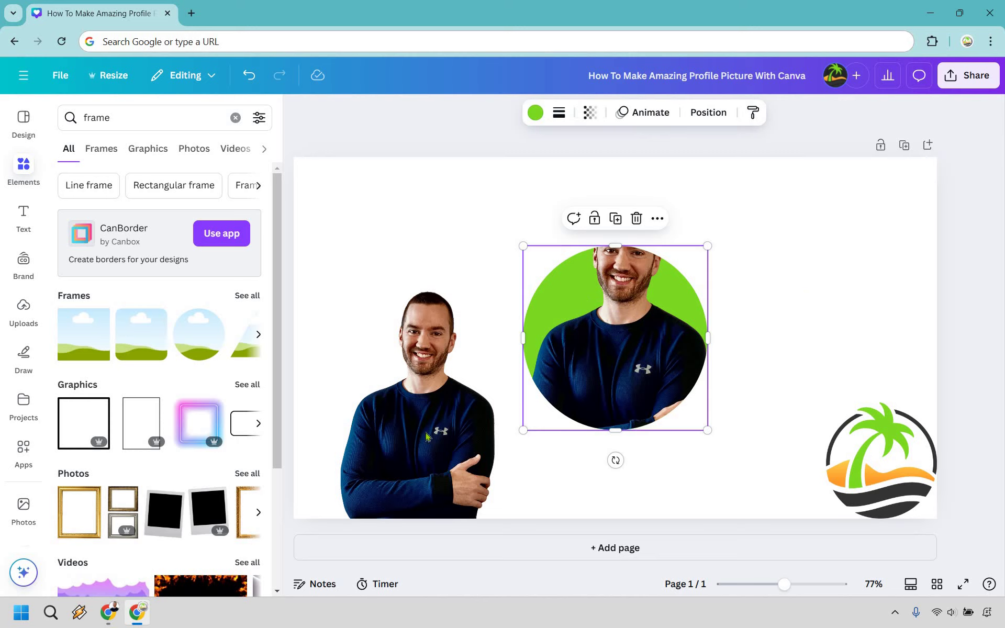
{"action": "left_click", "coordinate": [410, 424]}
Move the loose cutout of the man over the green circle, enlarge and centre it.
{"action": "left_click", "coordinate": [410, 424]}
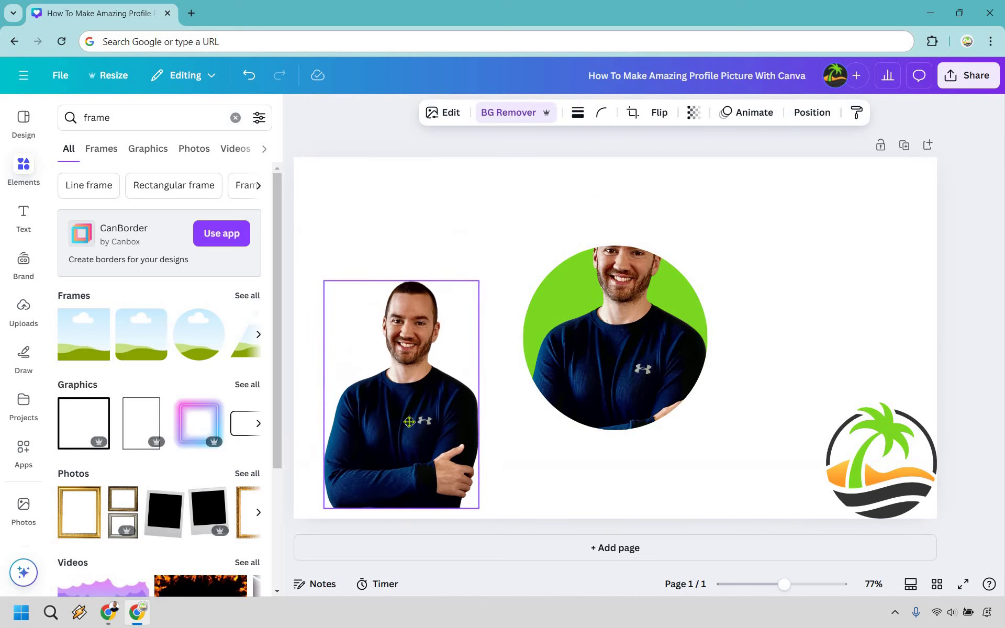
{"action": "left_click_drag", "start_coordinate": [389, 412], "coordinate": [516, 383]}
{"action": "left_click_drag", "start_coordinate": [623, 408], "coordinate": [635, 377]}
{"action": "left_click_drag", "start_coordinate": [716, 480], "coordinate": [749, 510]}
{"action": "left_click_drag", "start_coordinate": [636, 373], "coordinate": [672, 391]}
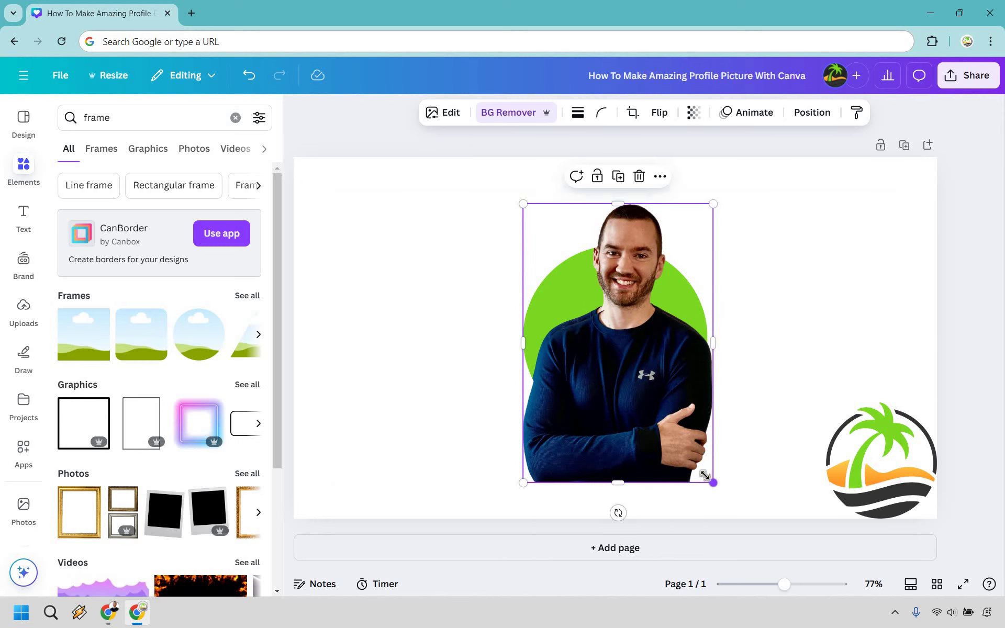
{"action": "left_click_drag", "start_coordinate": [708, 478], "coordinate": [708, 475]}
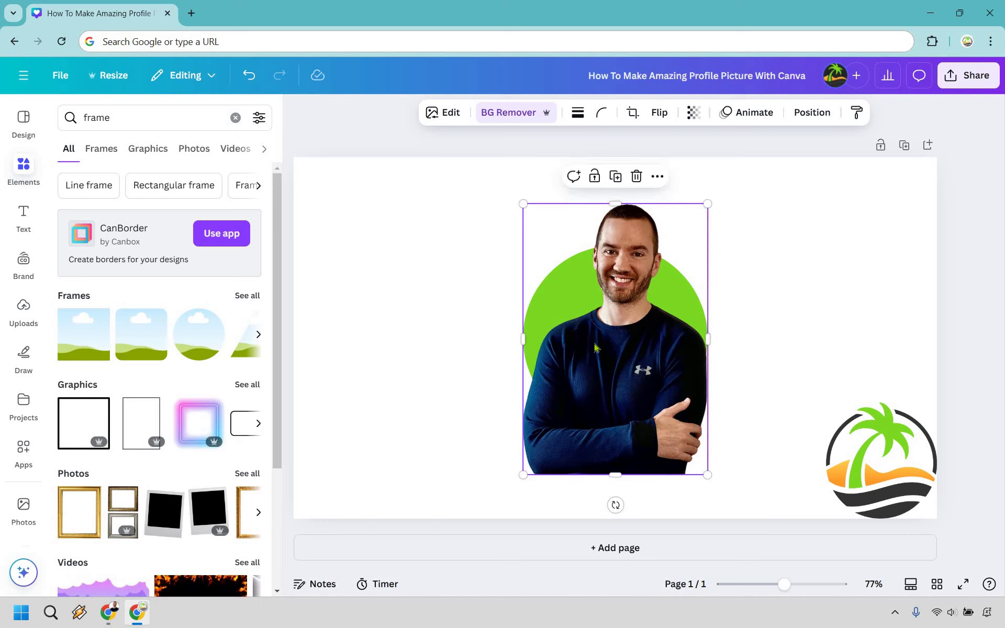
{"action": "left_click_drag", "start_coordinate": [595, 348], "coordinate": [595, 348]}
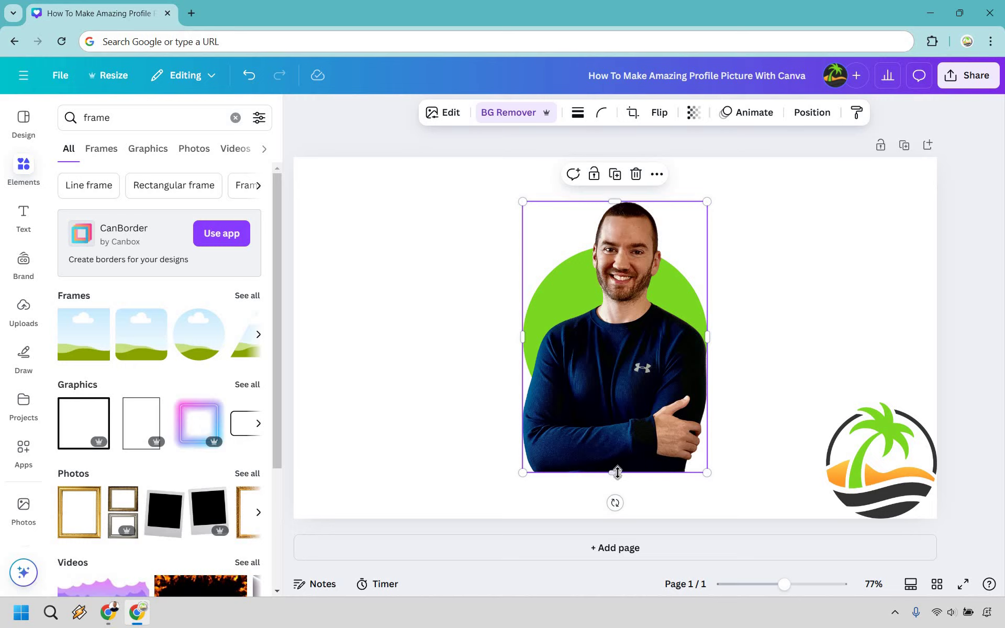
Trim the overlaid cutout to head and shoulders and nudge it slightly right.
{"action": "left_click_drag", "start_coordinate": [618, 472], "coordinate": [625, 347]}
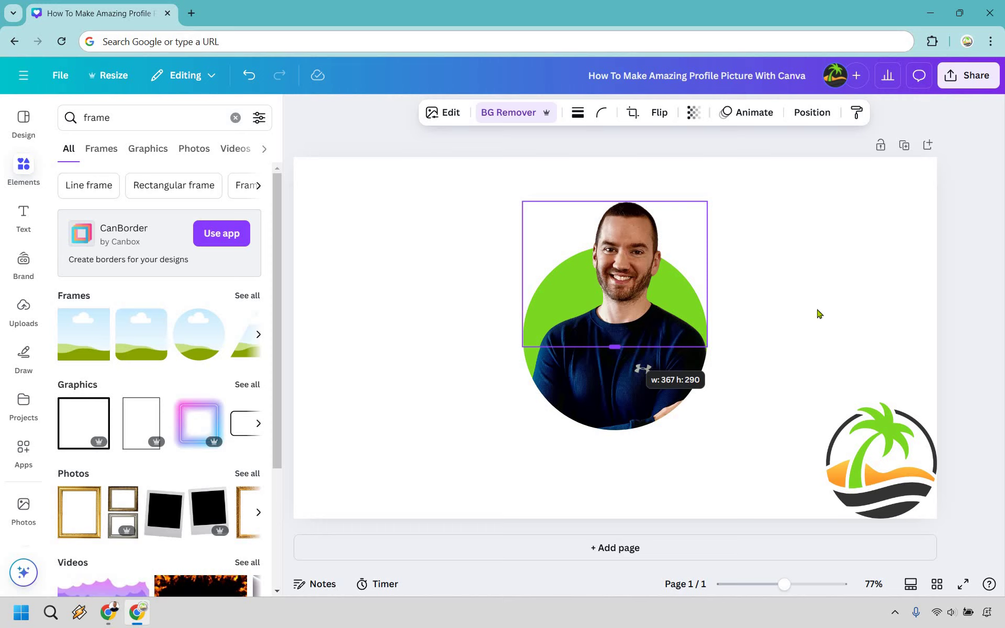
{"action": "left_click", "coordinate": [819, 313]}
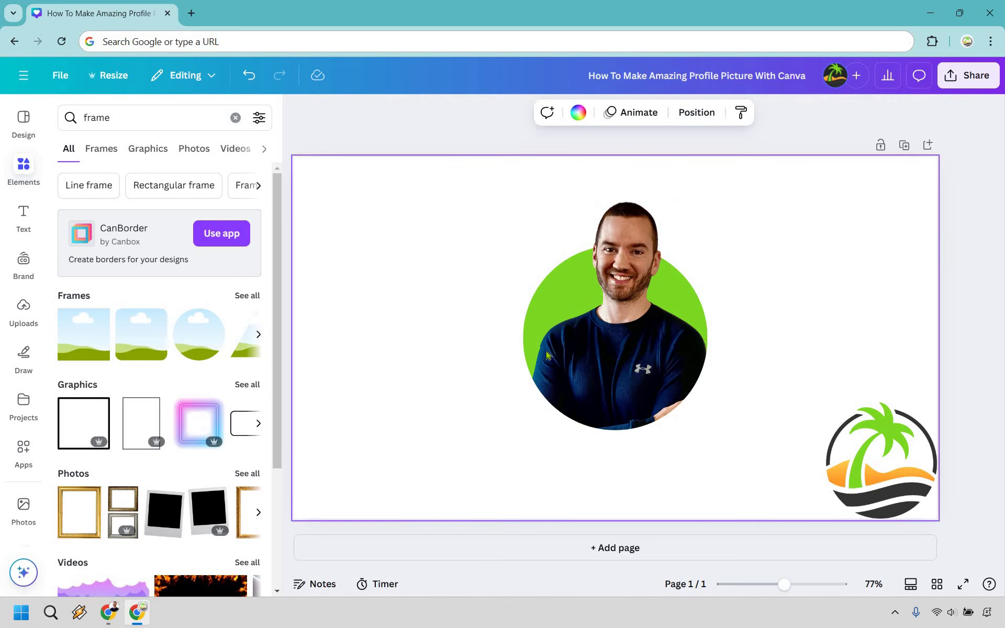
{"action": "left_click", "coordinate": [599, 335]}
{"action": "left_click_drag", "start_coordinate": [599, 335], "coordinate": [599, 336]}
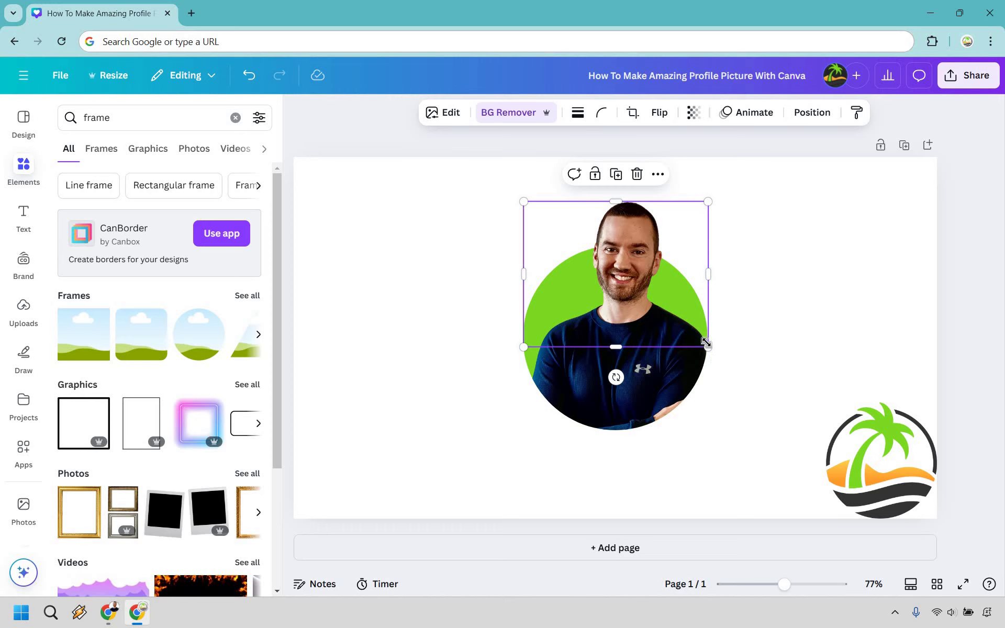
Enlarge the cutout head photo to match the circle's width.
{"action": "left_click_drag", "start_coordinate": [702, 340], "coordinate": [708, 343]}
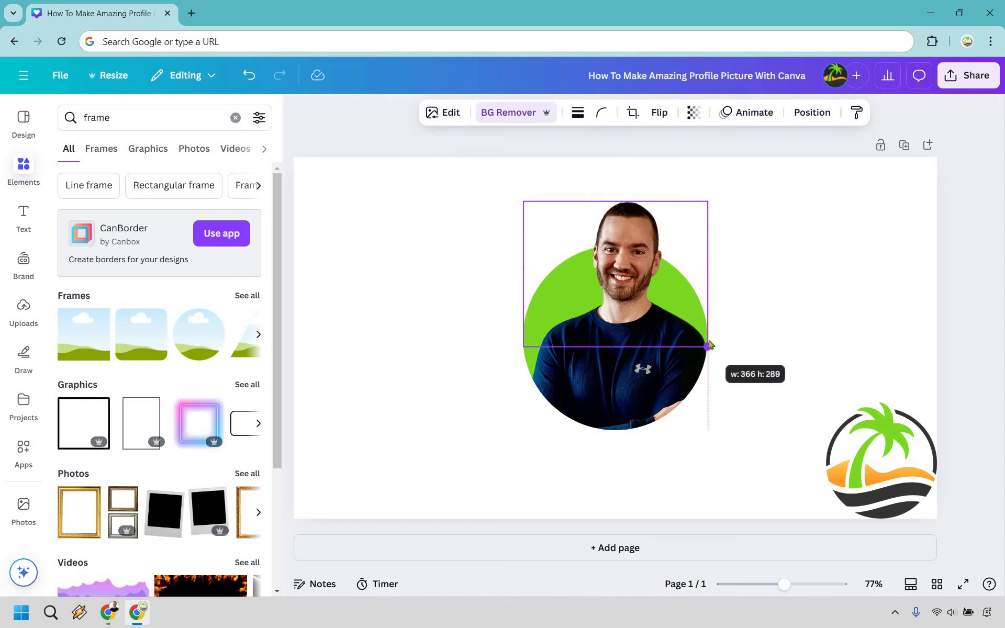
{"action": "left_click_drag", "start_coordinate": [809, 340], "coordinate": [808, 341]}
{"action": "left_click", "coordinate": [809, 346]}
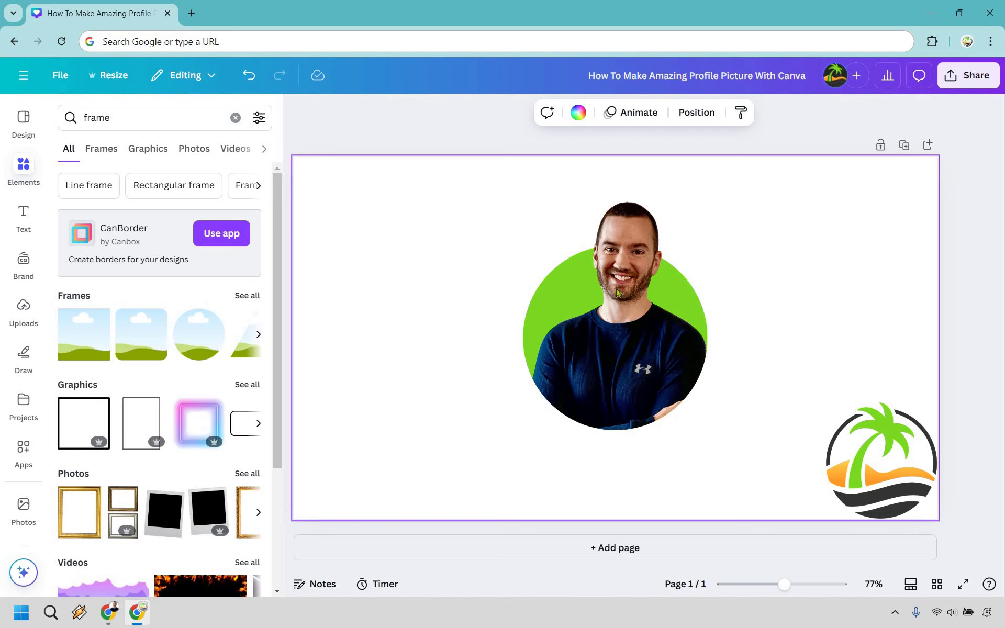
{"action": "left_click", "coordinate": [687, 307]}
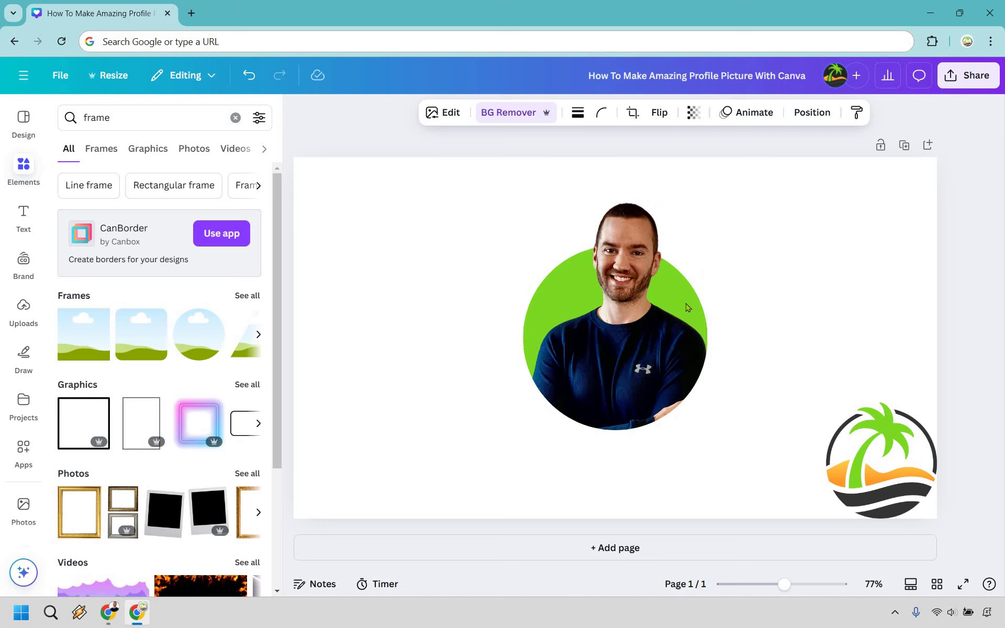
{"action": "left_click", "coordinate": [688, 307]}
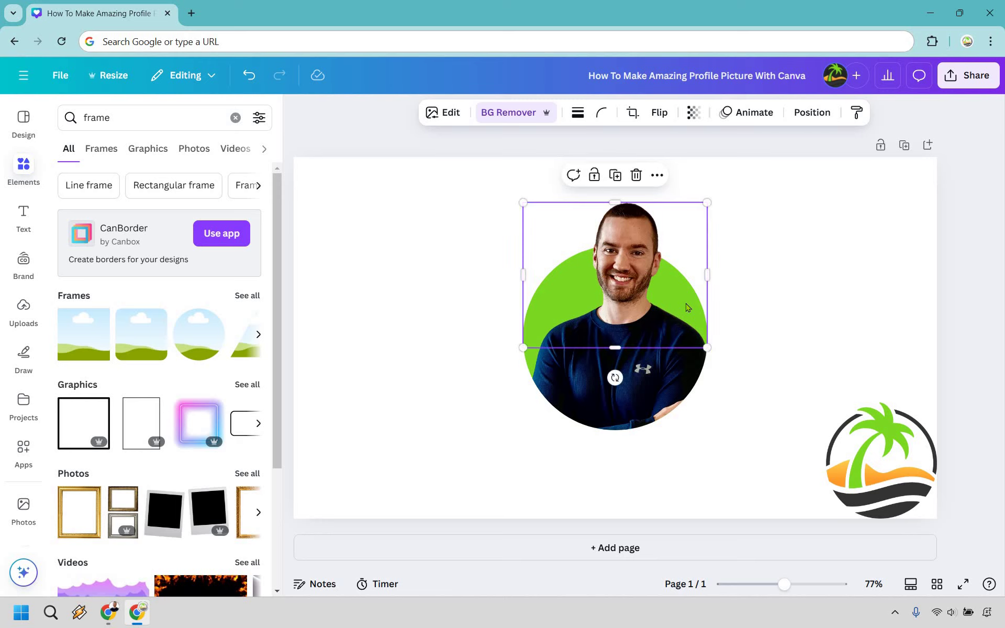
{"action": "left_click", "coordinate": [843, 312]}
Unlock the circle photo and group it with the cutout head using Ctrl+G.
{"action": "left_click", "coordinate": [627, 363]}
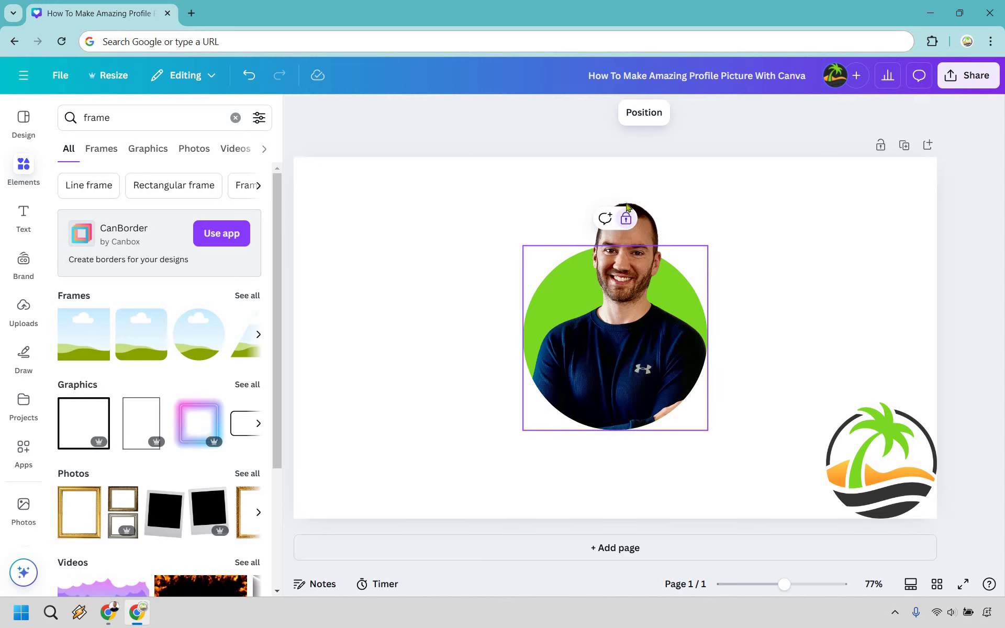
{"action": "left_click", "coordinate": [626, 220]}
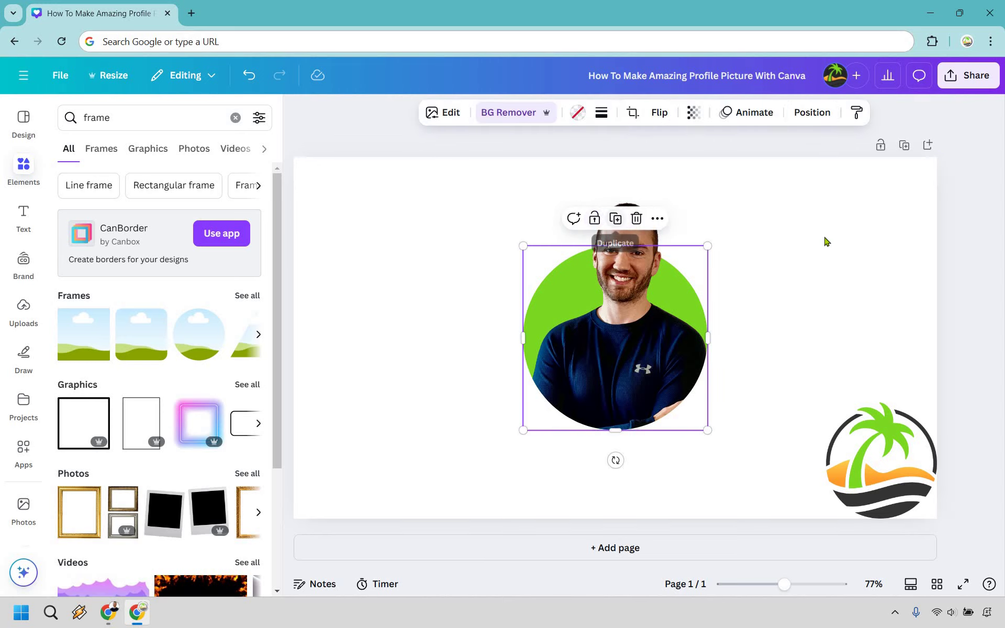
{"action": "left_click_drag", "start_coordinate": [764, 464], "coordinate": [567, 174]}
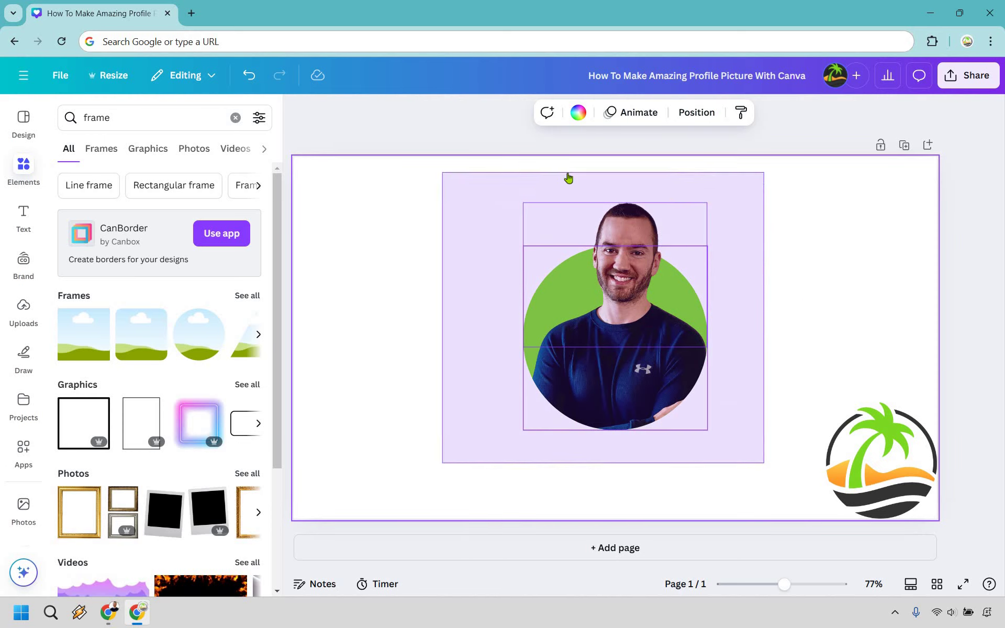
{"action": "key", "text": "ctrl+g"}
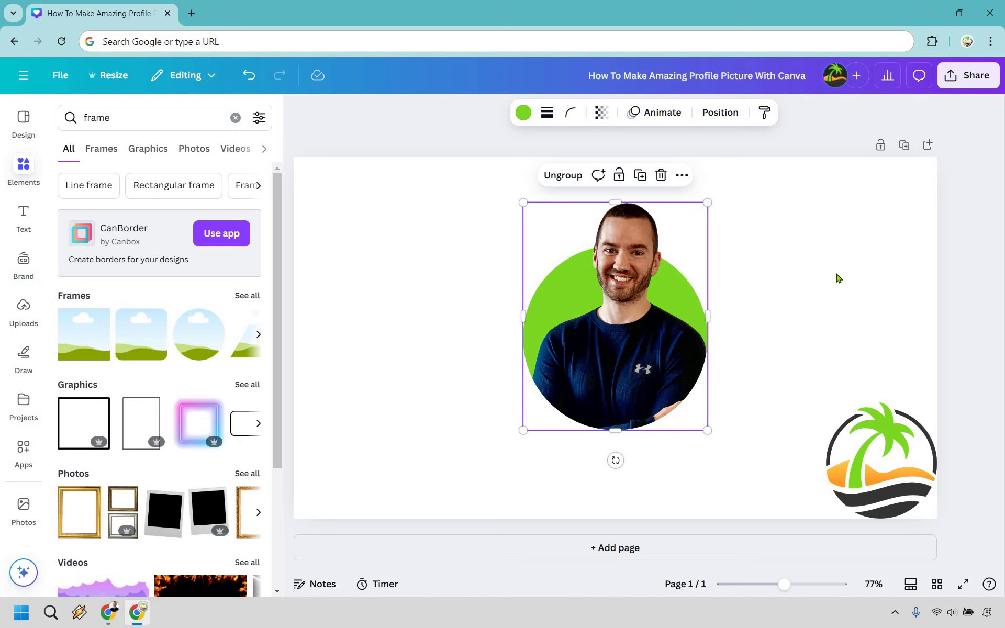
Search Elements for 'circle' and add a circle shape beside the photo.
{"action": "key", "text": "Escape"}
{"action": "left_click", "coordinate": [137, 115]}
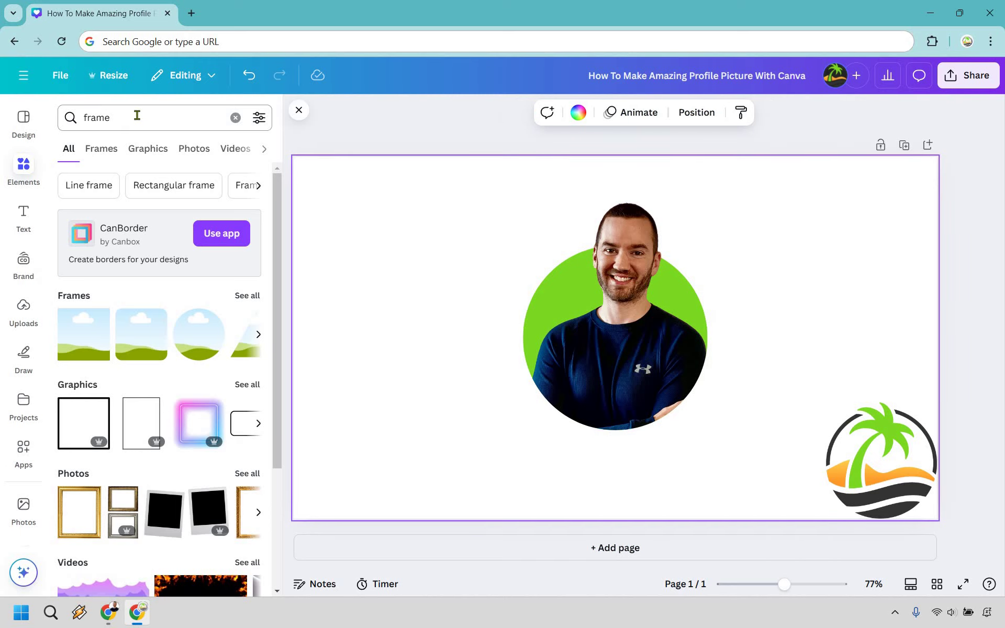
{"action": "double_click", "coordinate": [136, 115]}
{"action": "type", "text": "circle"}
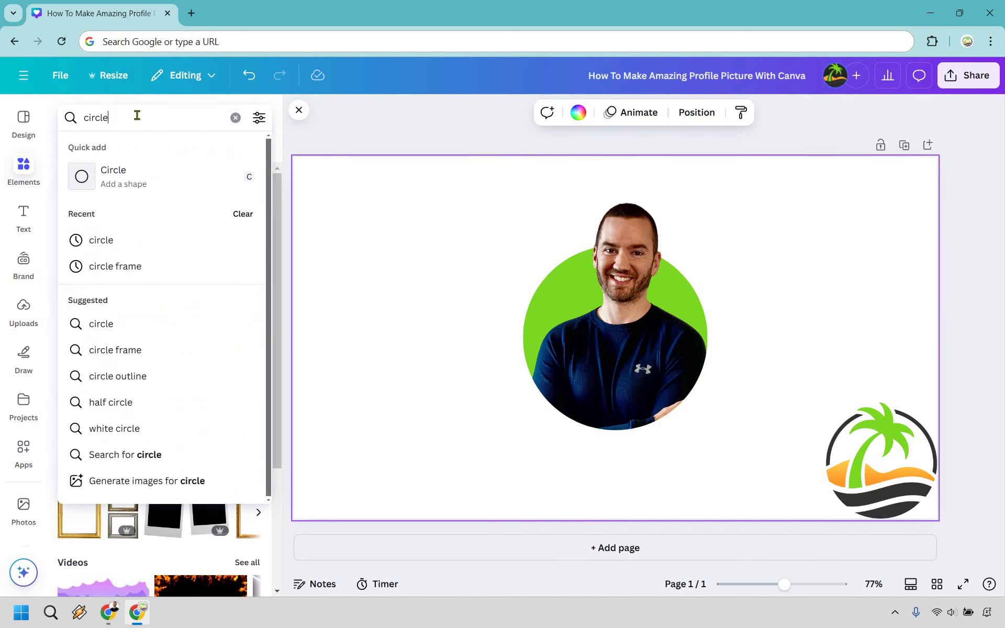
{"action": "key", "text": "Return"}
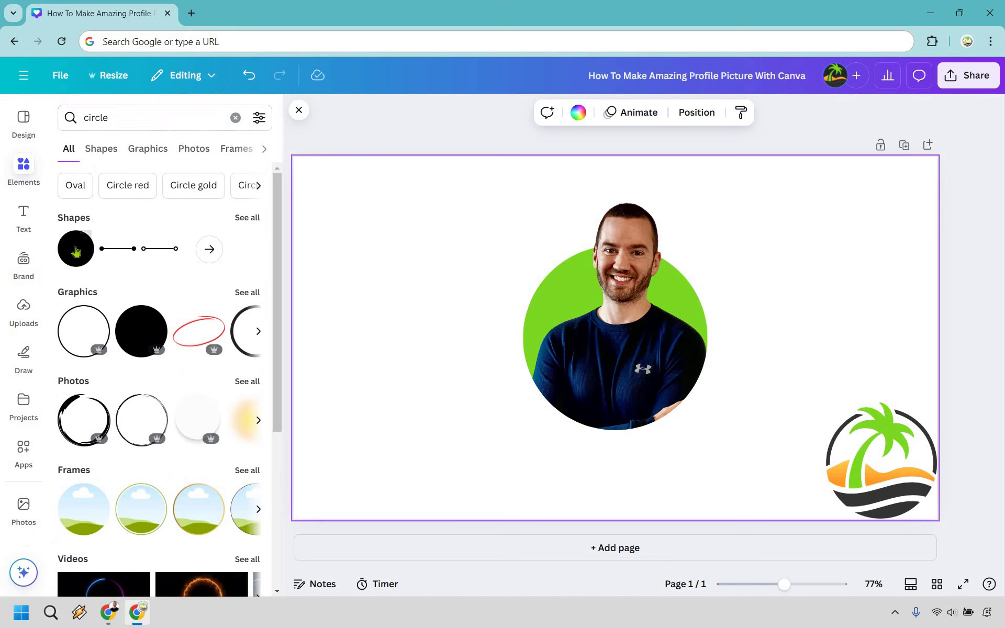
{"action": "left_click_drag", "start_coordinate": [563, 330], "coordinate": [440, 347]}
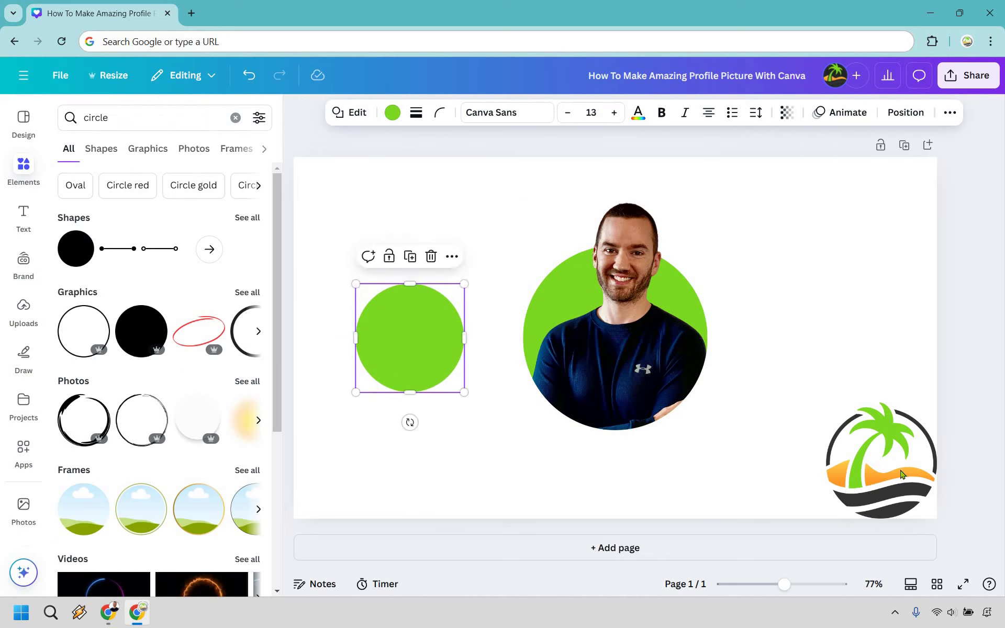
Colour the circle light orange, enlarge it and centre it over the photo.
{"action": "left_click", "coordinate": [382, 119]}
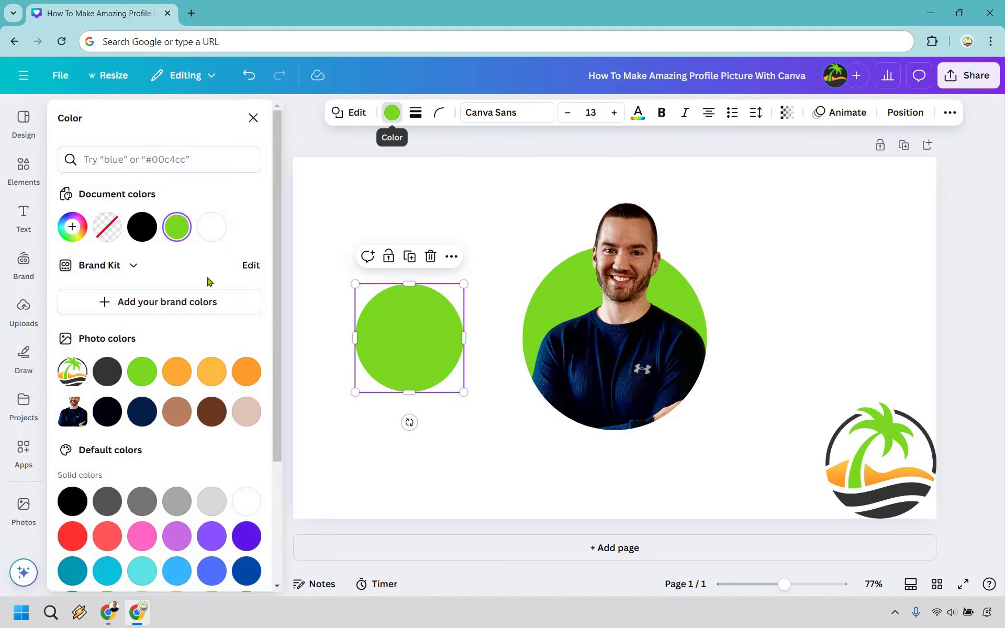
{"action": "left_click", "coordinate": [211, 374]}
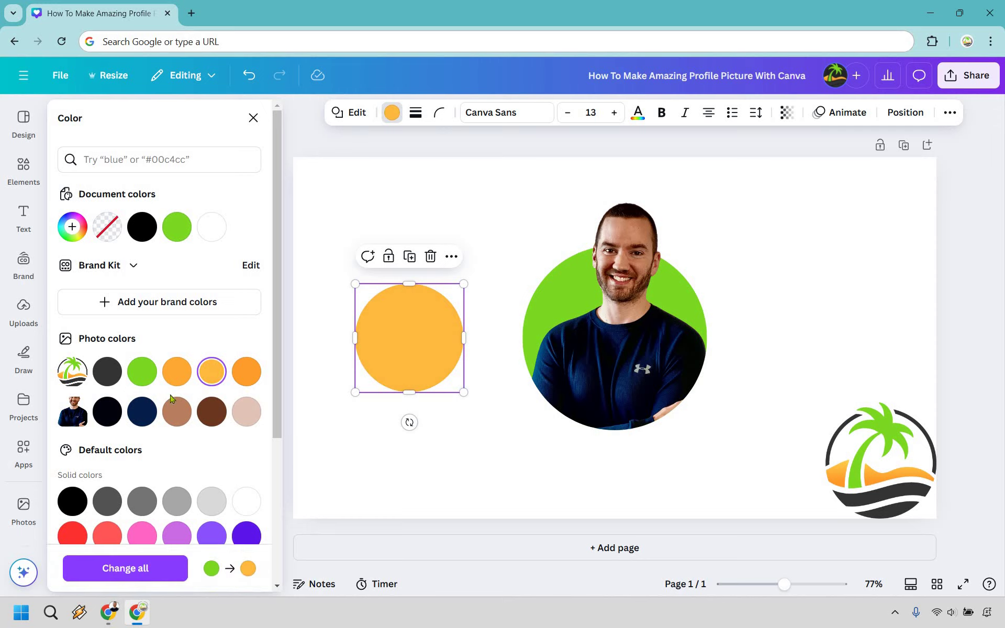
{"action": "left_click_drag", "start_coordinate": [425, 337], "coordinate": [442, 261]}
{"action": "left_click_drag", "start_coordinate": [481, 316], "coordinate": [561, 397]}
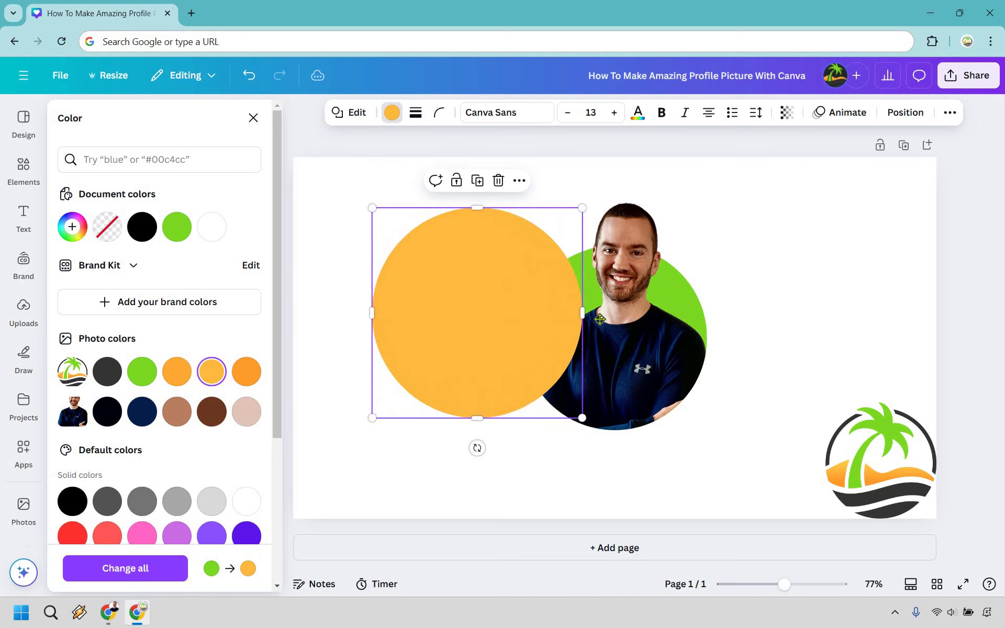
{"action": "left_click_drag", "start_coordinate": [466, 292], "coordinate": [592, 294]}
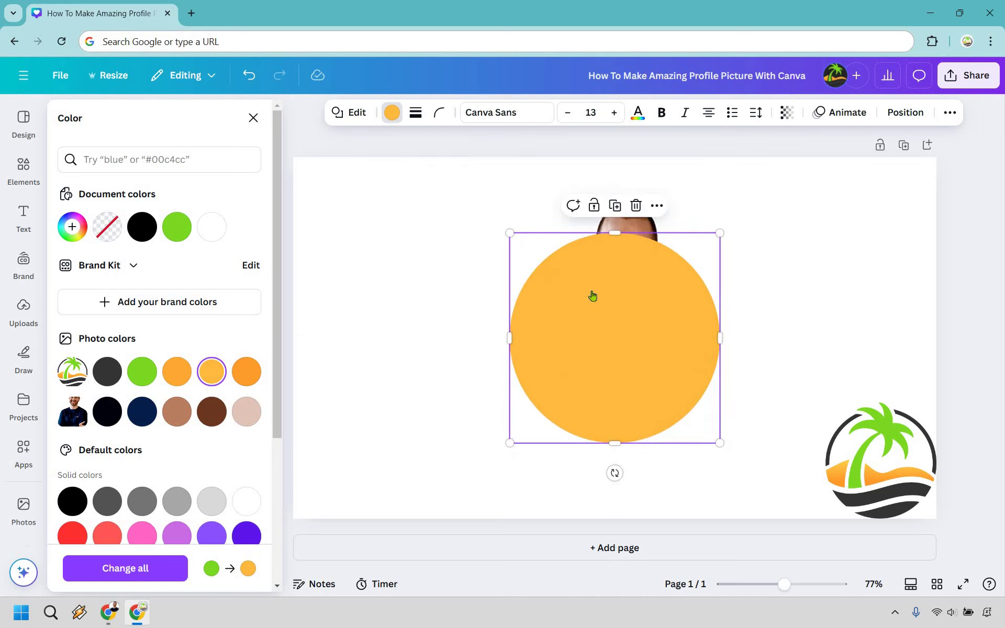
Send the orange circle to the back, behind the photo.
{"action": "right_click", "coordinate": [636, 326]}
{"action": "mouse_move", "coordinate": [630, 368]}
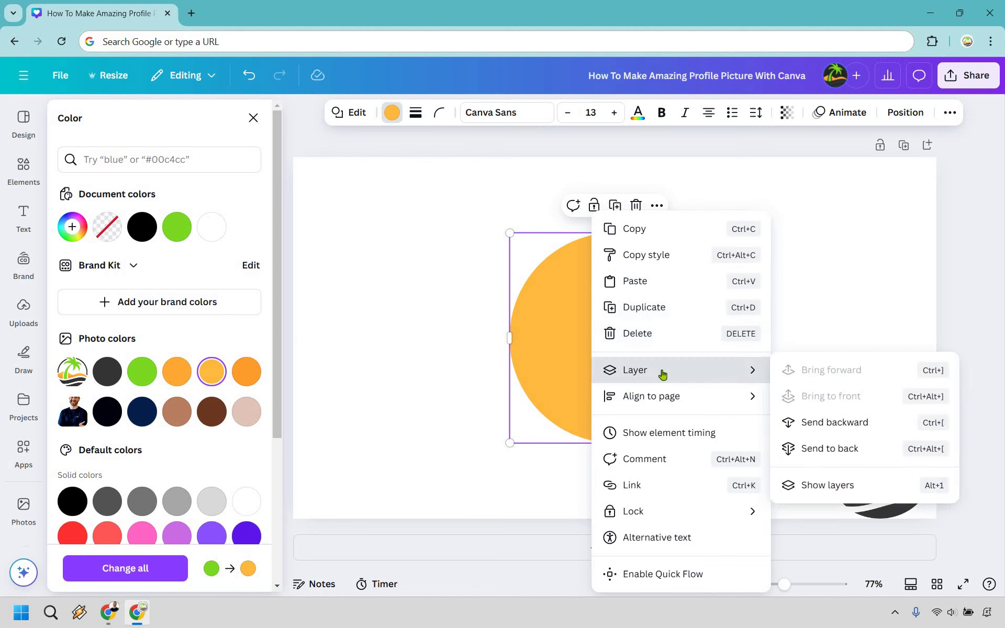
{"action": "left_click", "coordinate": [841, 446]}
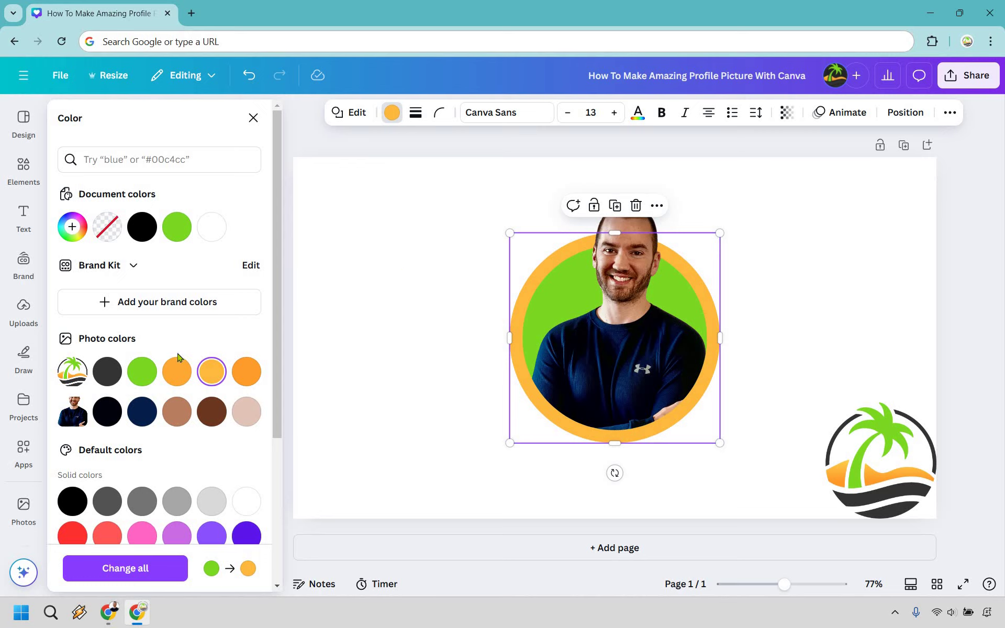
Change the ring colour to a darker orange after trying dark grey.
{"action": "left_click", "coordinate": [107, 372]}
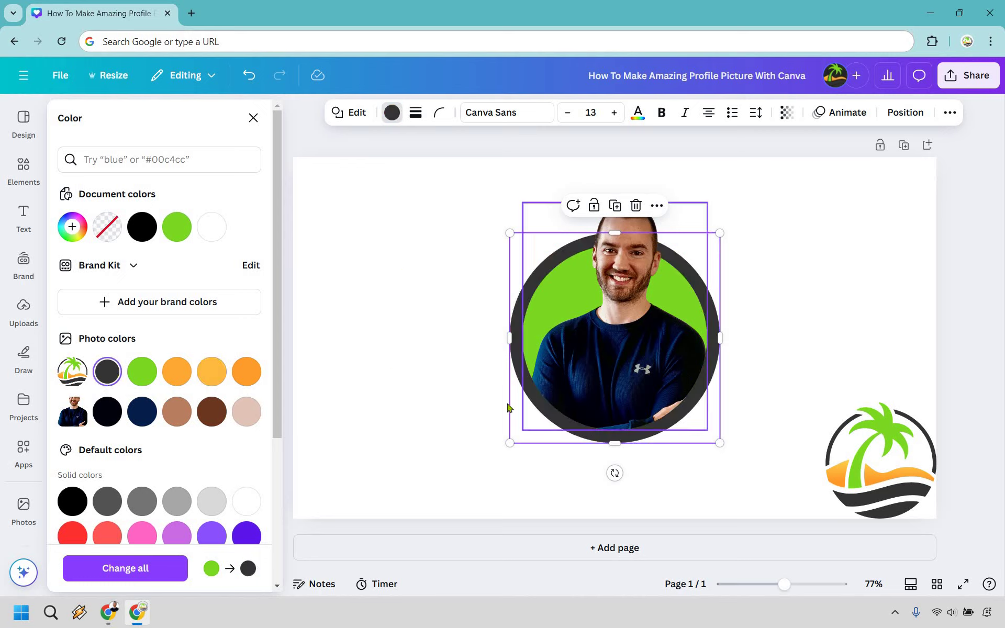
{"action": "left_click", "coordinate": [212, 372]}
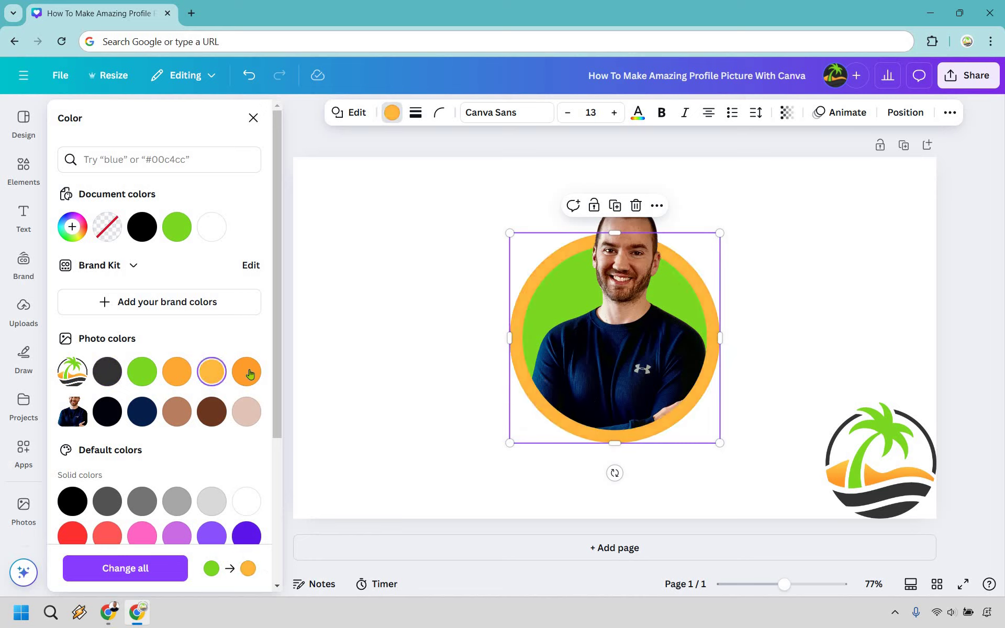
{"action": "left_click", "coordinate": [250, 373]}
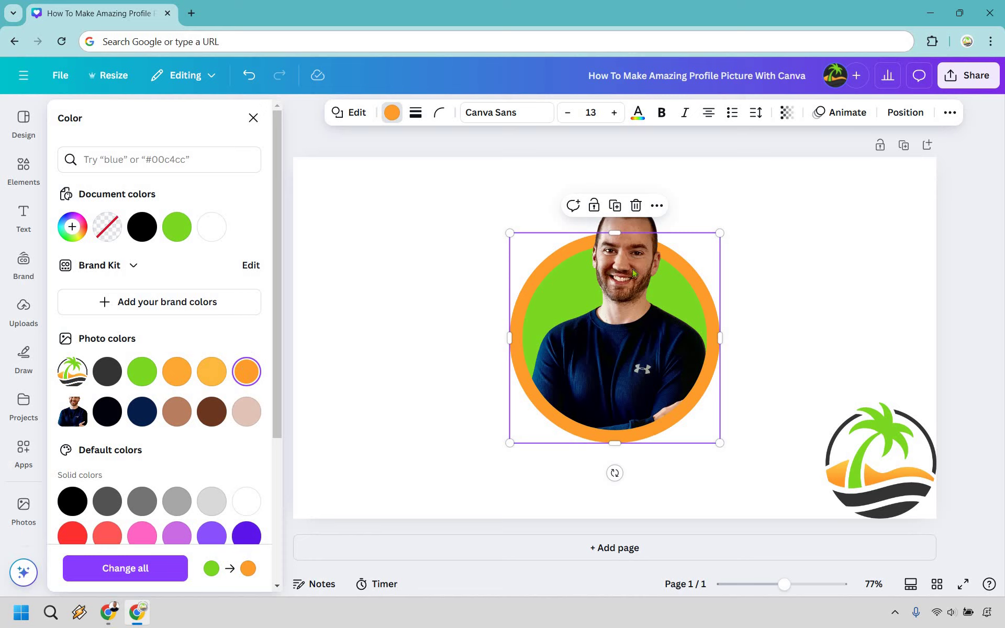
{"action": "left_click", "coordinate": [890, 256]}
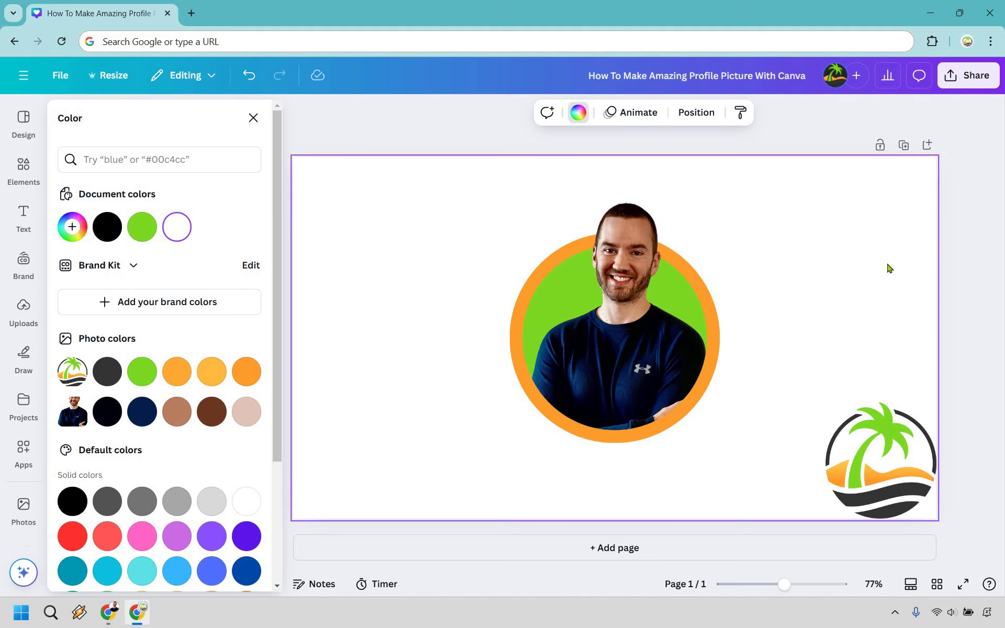
Delete the palm-tree logo from the page.
{"action": "left_click", "coordinate": [885, 434]}
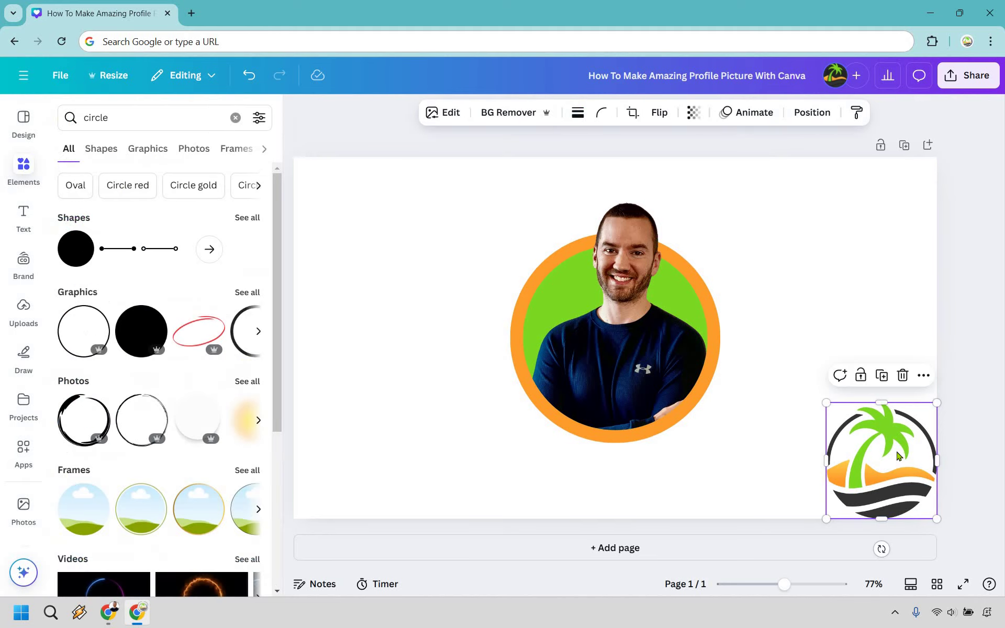
{"action": "key", "text": "Delete"}
{"action": "left_click", "coordinate": [870, 405]}
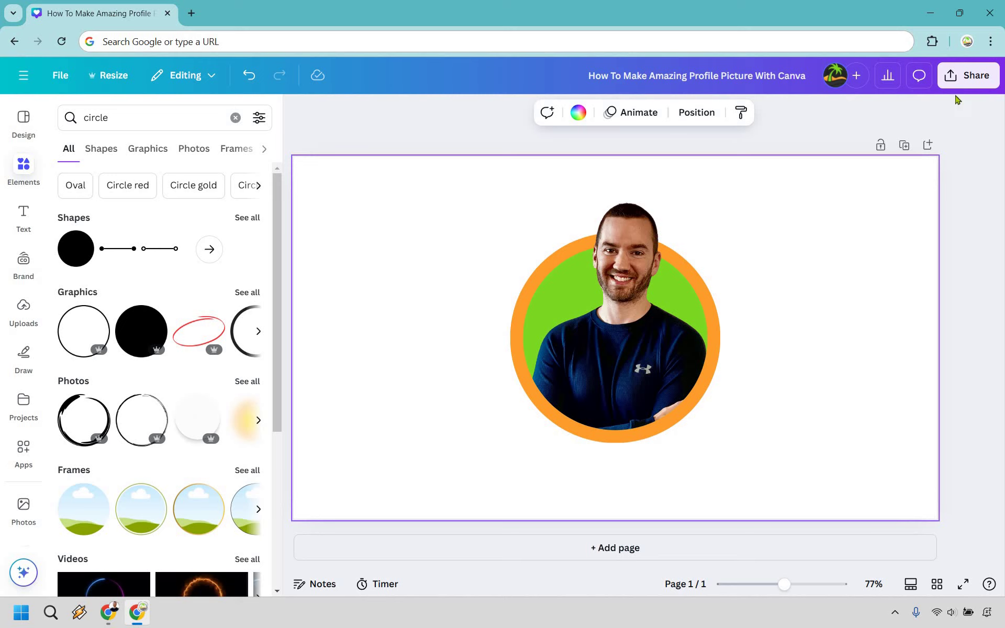
Set up a PNG download with transparent background enabled.
{"action": "left_click", "coordinate": [955, 84]}
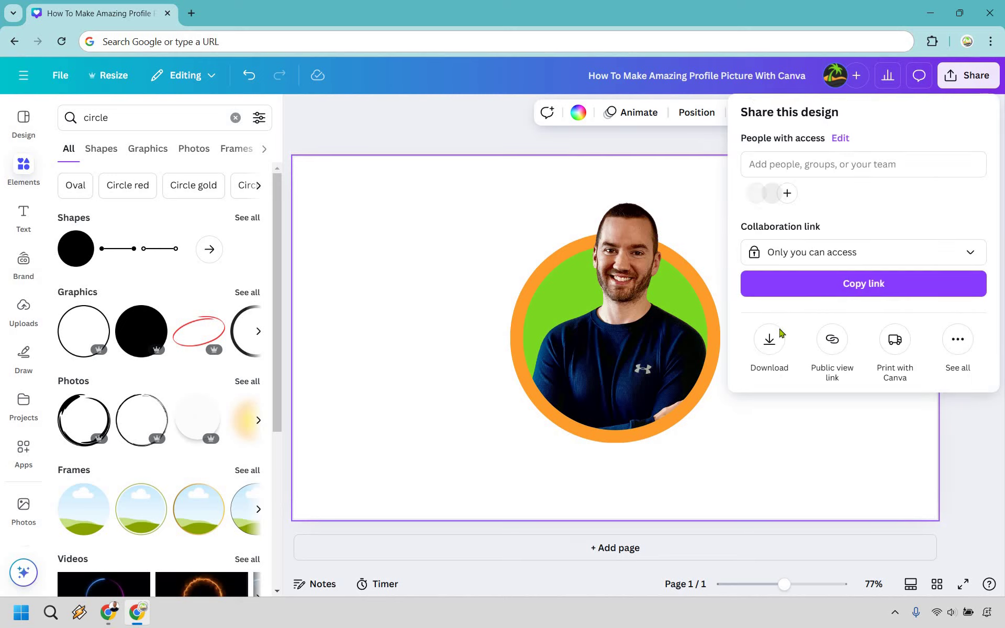
{"action": "left_click", "coordinate": [799, 353]}
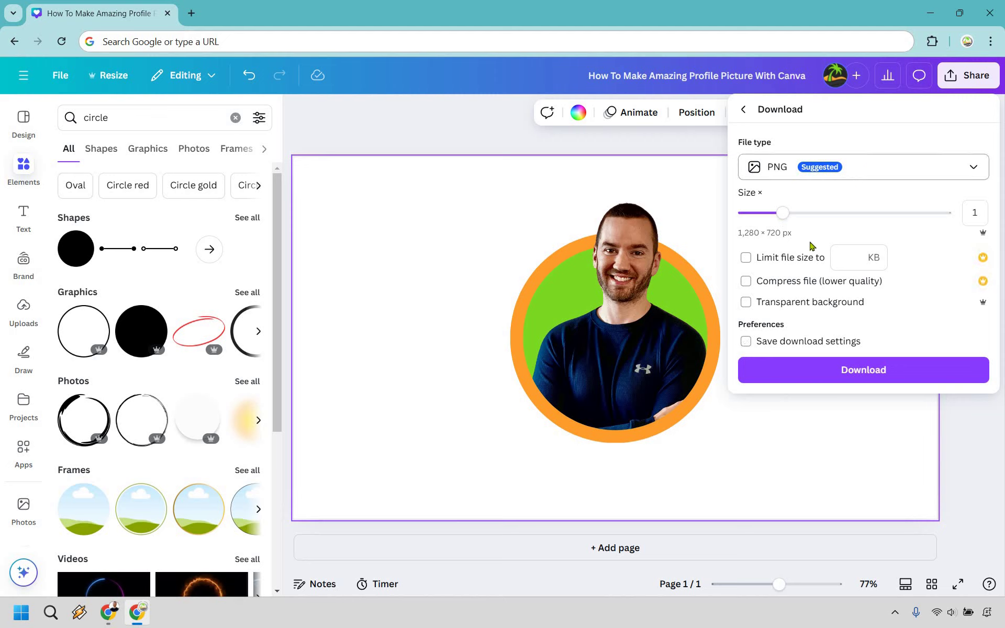
{"action": "left_click", "coordinate": [744, 304]}
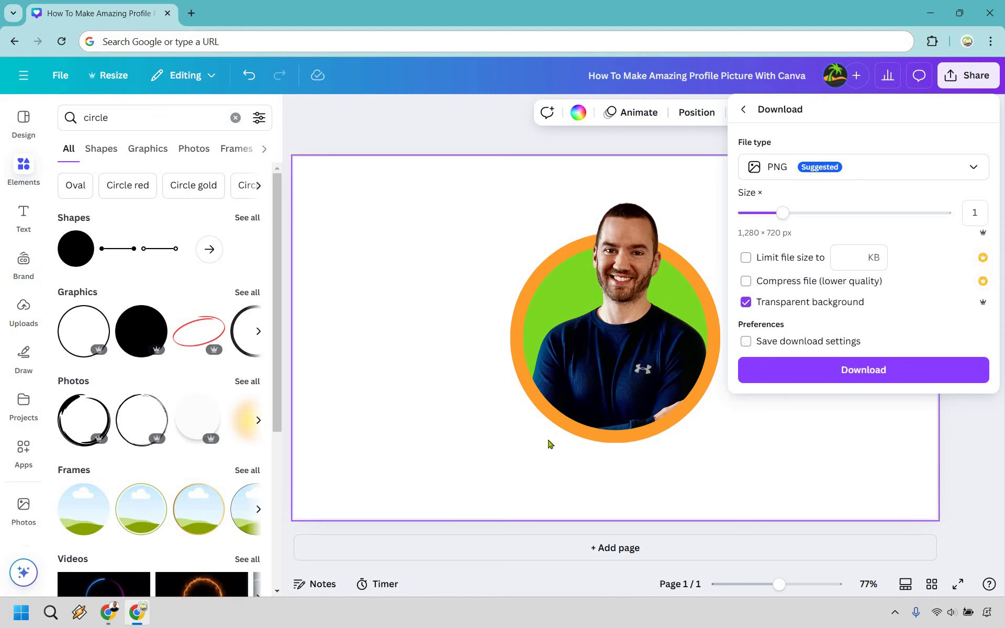